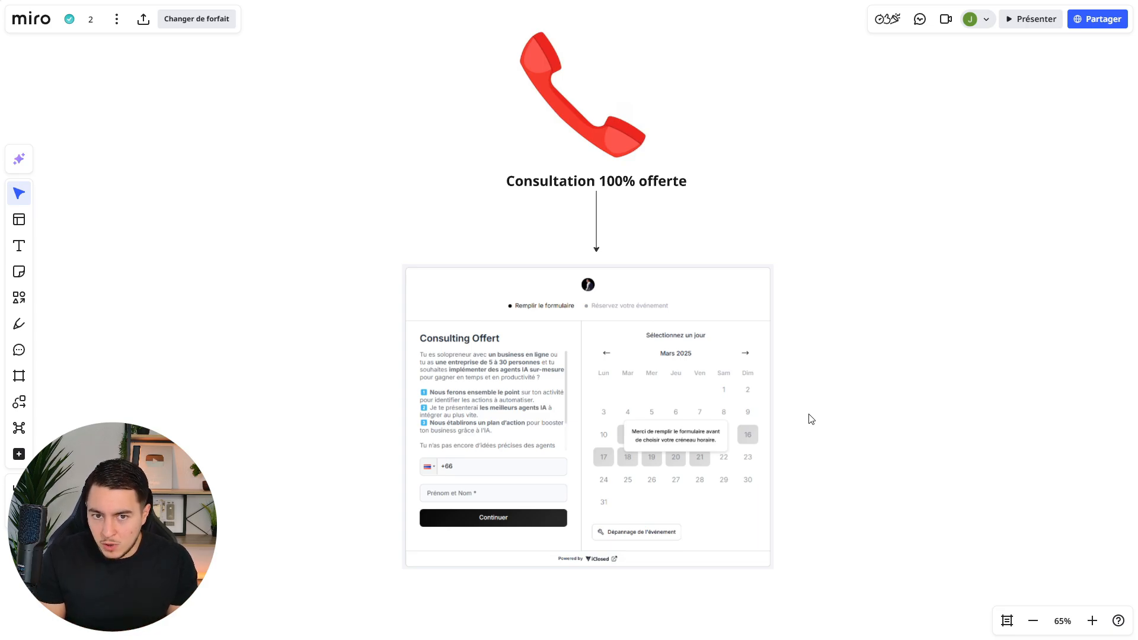
# Look over the board around the free consultation section and its Consulting Offert booking form.
pyautogui.scroll(-3, 811, 419)
pyautogui.scroll(-3, 711, 375)
pyautogui.scroll(-1, 718, 413)
pyautogui.scroll(2, 705, 355)
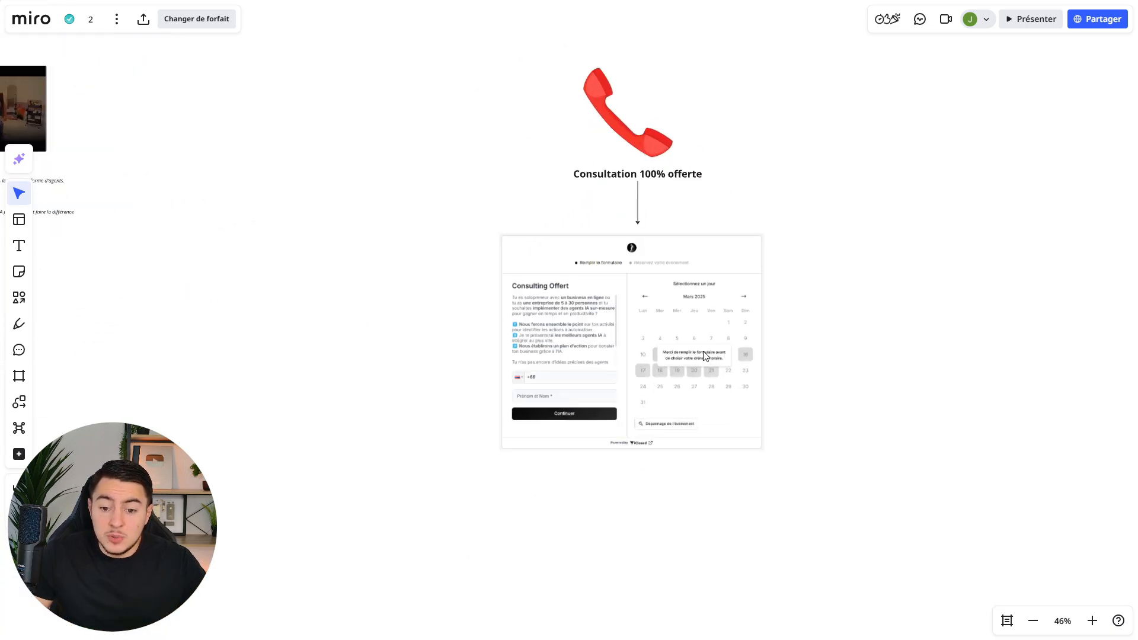
pyautogui.moveTo(705, 355); pyautogui.dragTo(655, 395)
pyautogui.scroll(1, 636, 387)
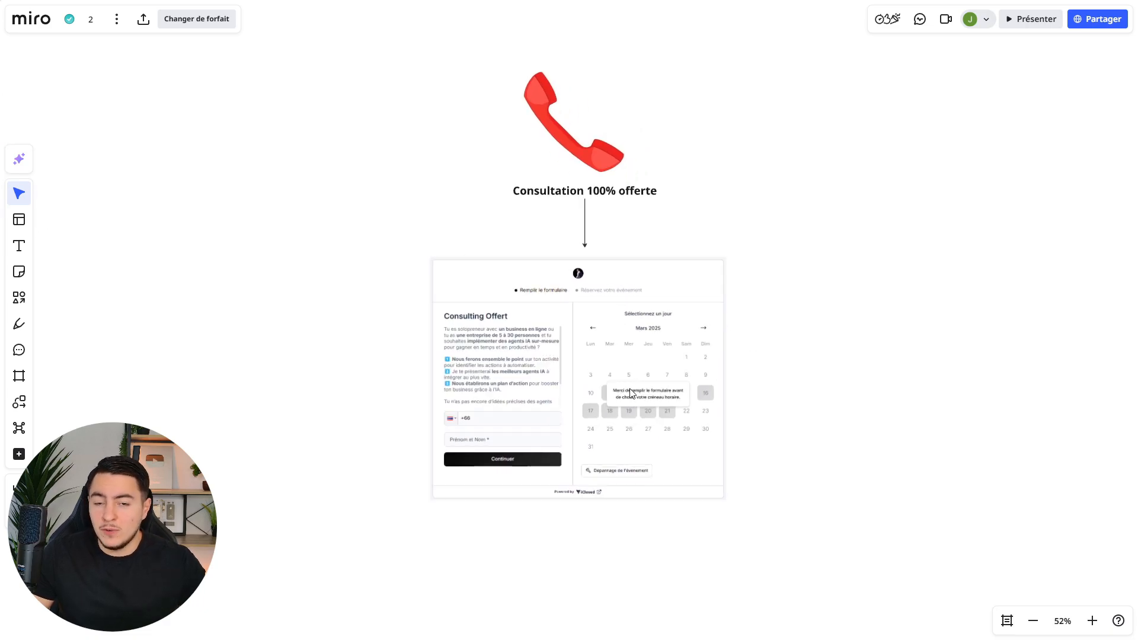
pyautogui.scroll(-2, 600, 396)
pyautogui.hscroll(-5, 600, 395)
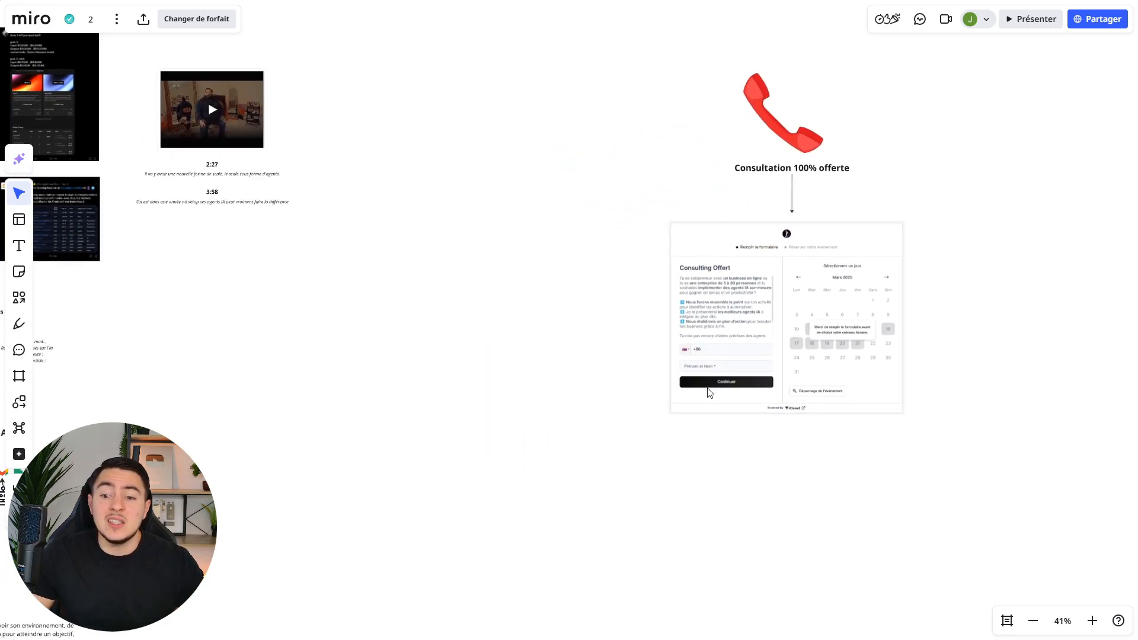
pyautogui.scroll(-3, 709, 393)
pyautogui.hscroll(-4, 709, 393)
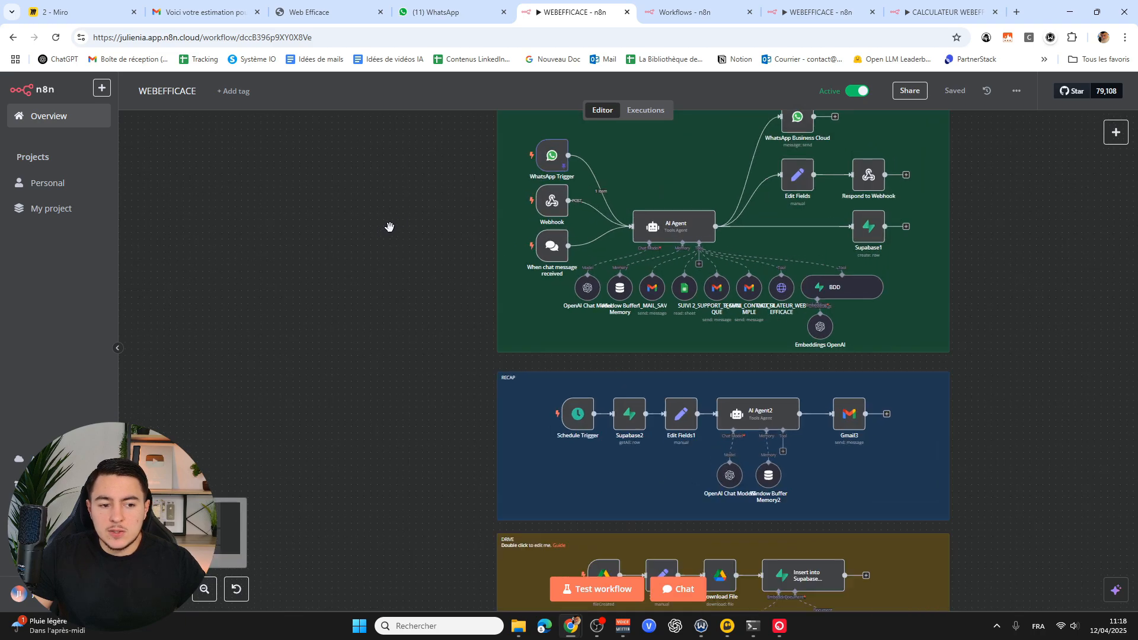
# Examine the triggers in the AGENT section of n8n's WEBEFFICACE workflow, check the Web efficace chat in WhatsApp, and return to the workflow.
pyautogui.scroll(3, 364, 231)
pyautogui.hscroll(3, 365, 231)
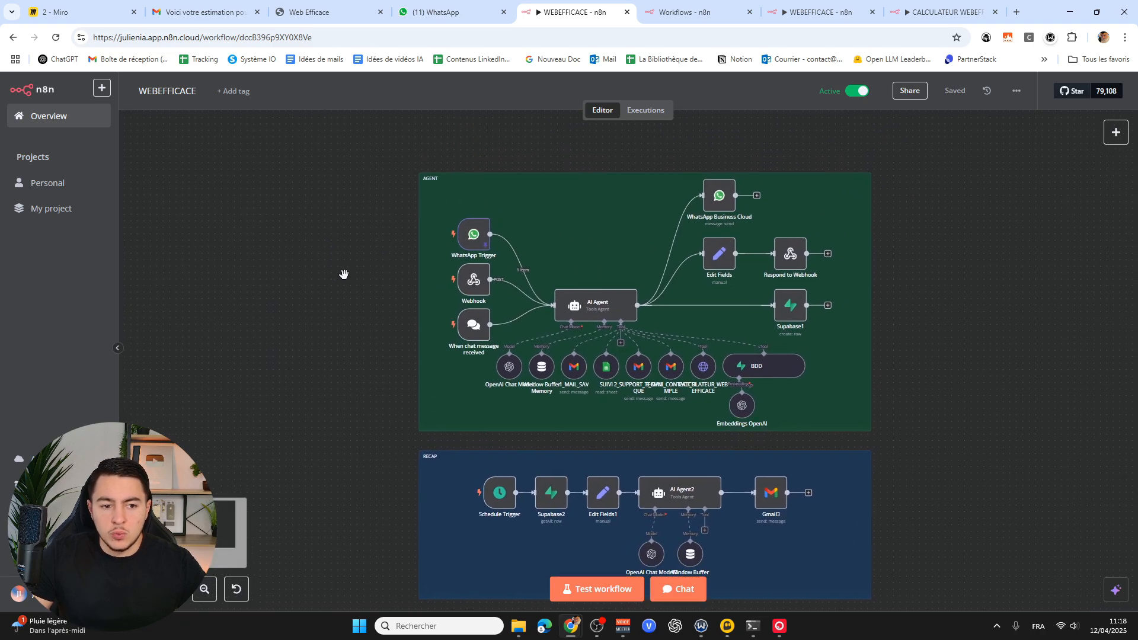
pyautogui.scroll(5, 345, 277)
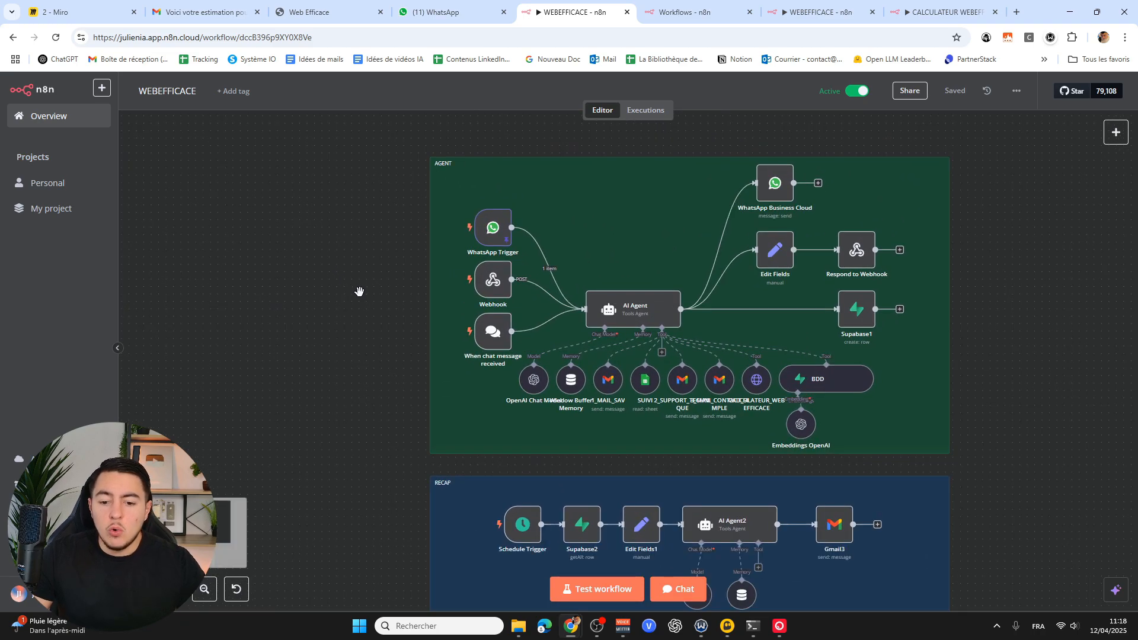
pyautogui.hscroll(4, 241, 350)
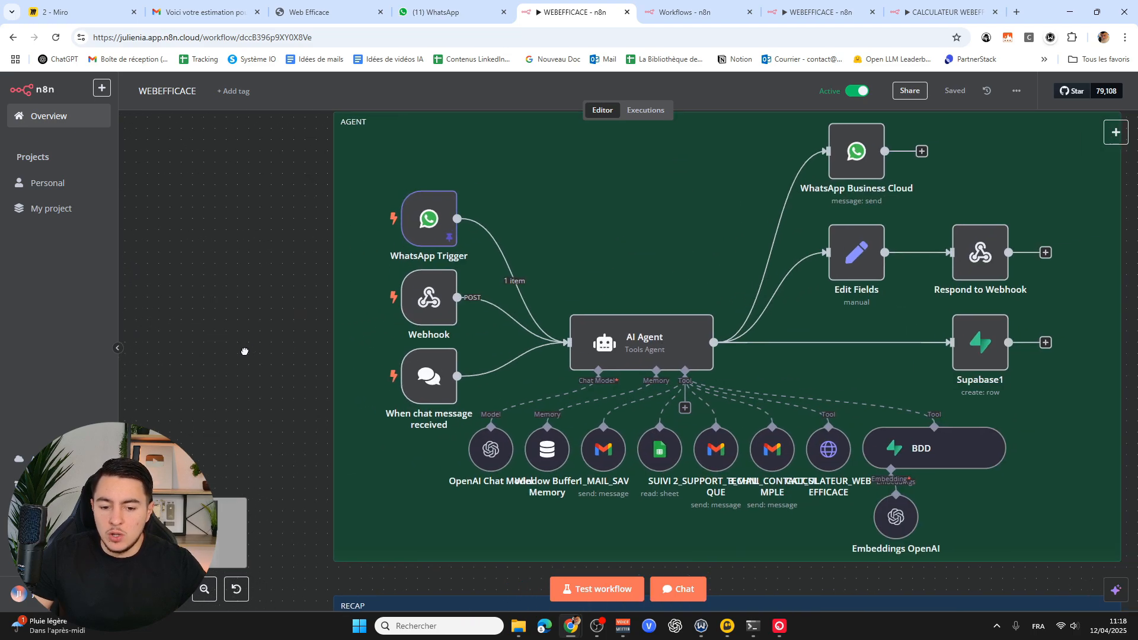
pyautogui.scroll(1, 224, 347)
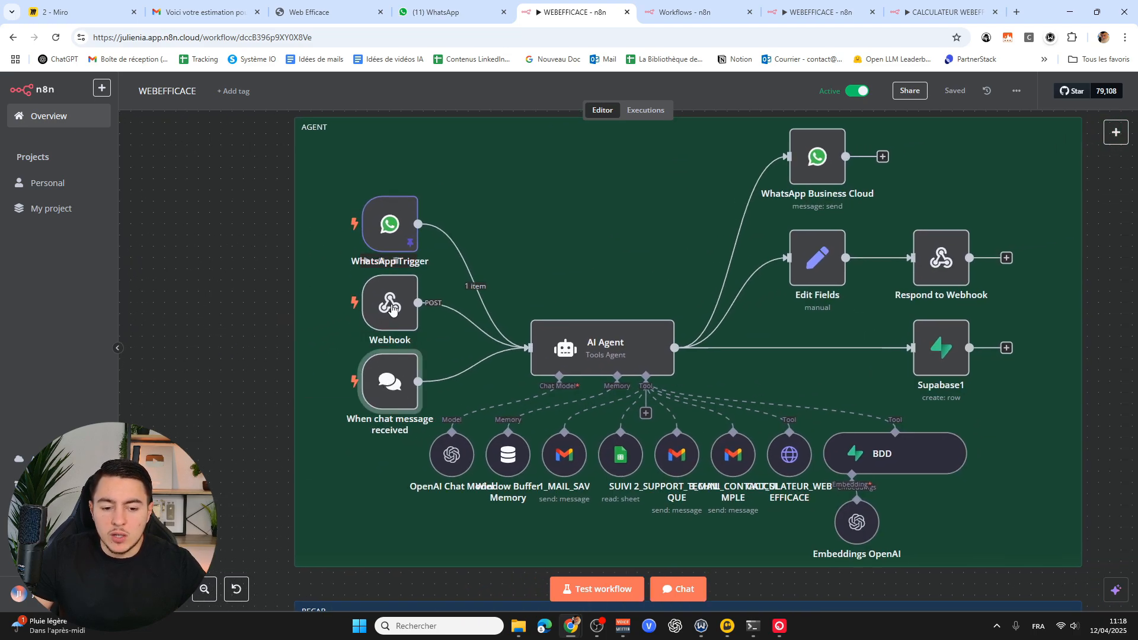
pyautogui.click(389, 226)
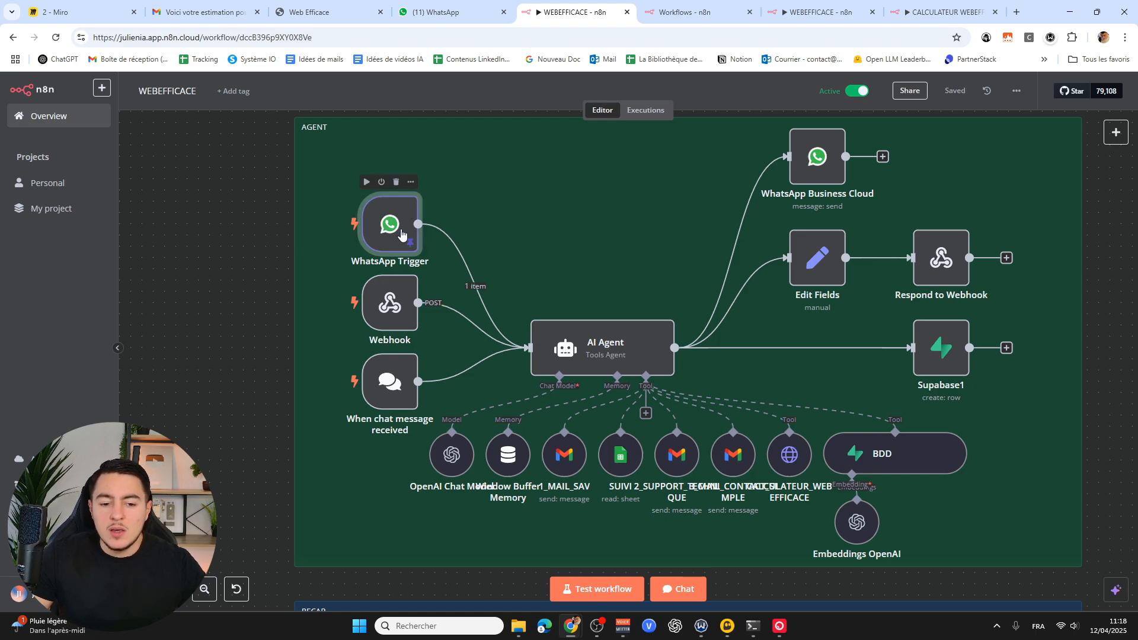
pyautogui.click(453, 12)
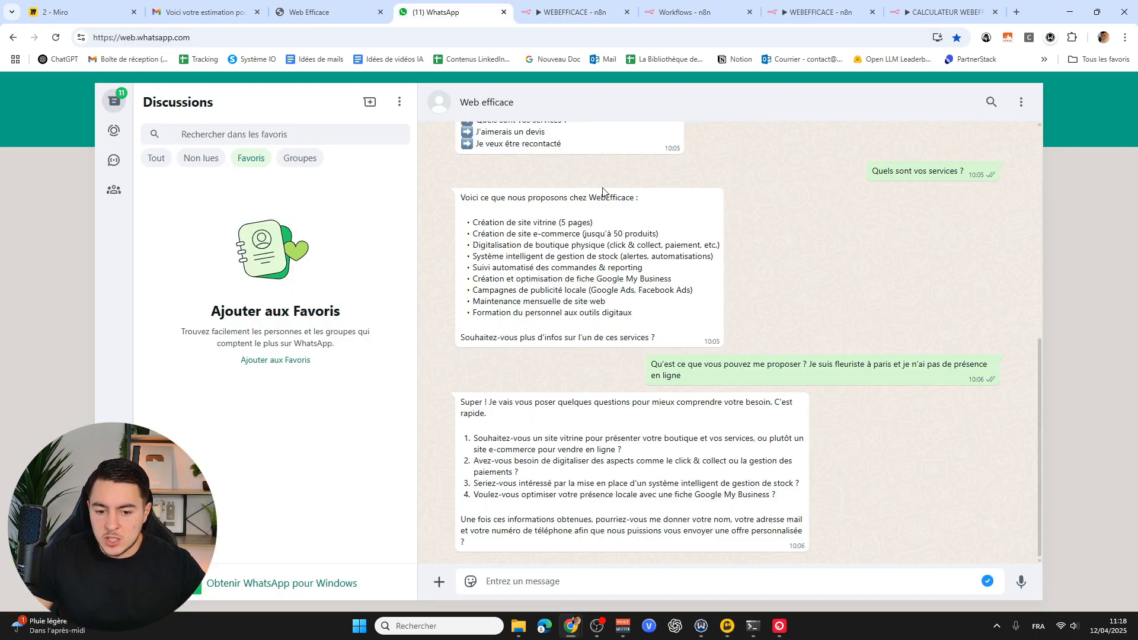
pyautogui.click(578, 12)
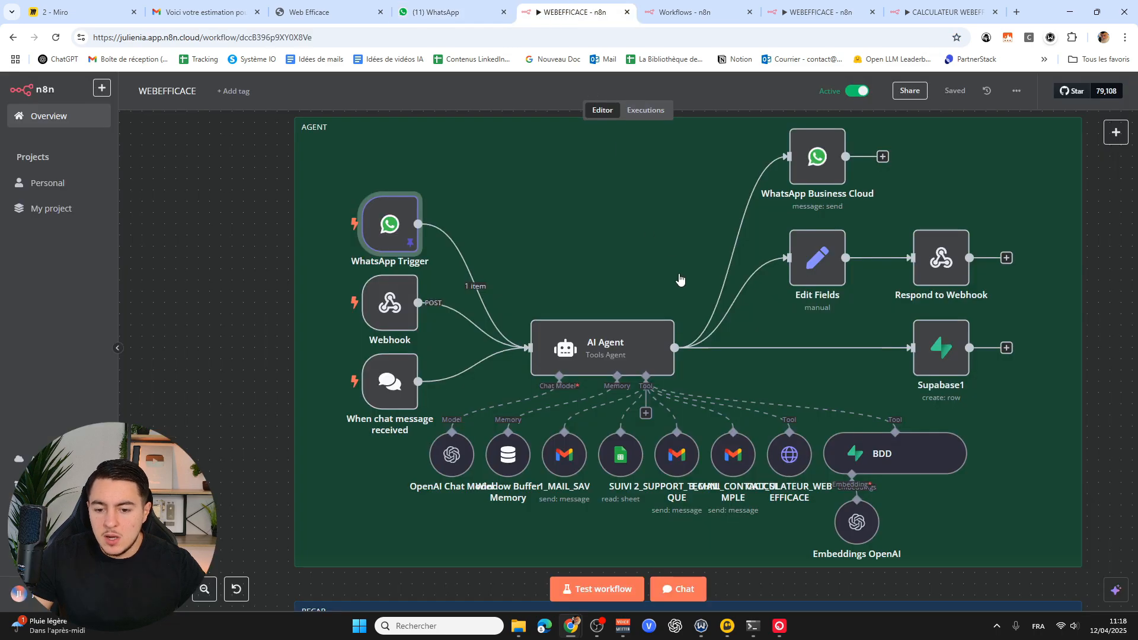
# Open the AI Agent node, read through its System Message and return to the canvas.
pyautogui.doubleClick(595, 358)
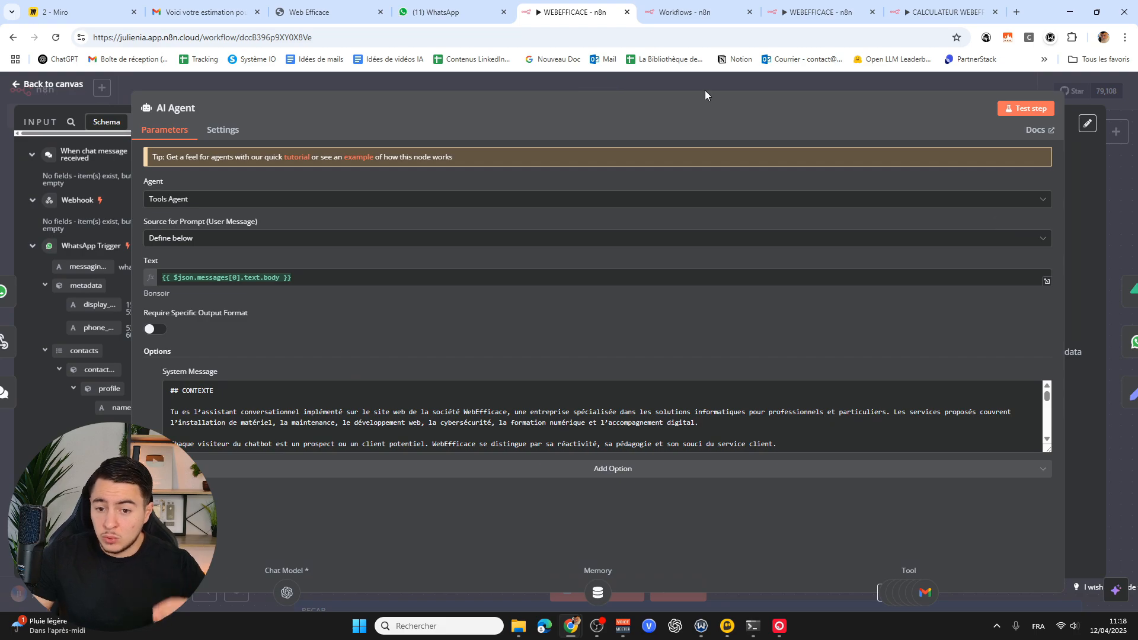
pyautogui.scroll(-15, 737, 387)
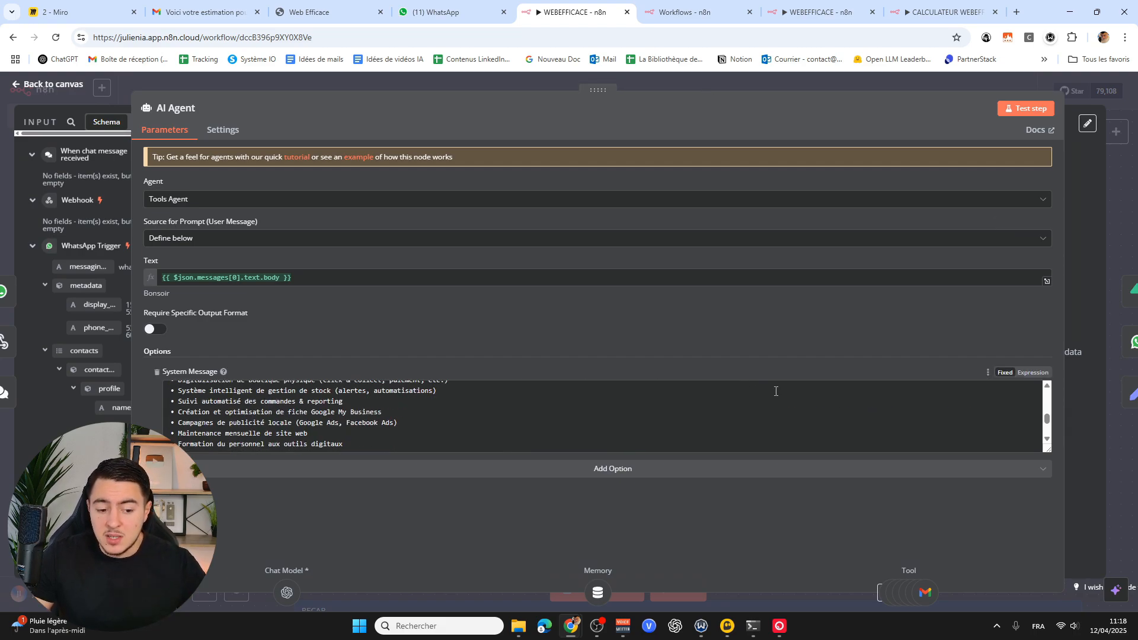
pyautogui.click(770, 76)
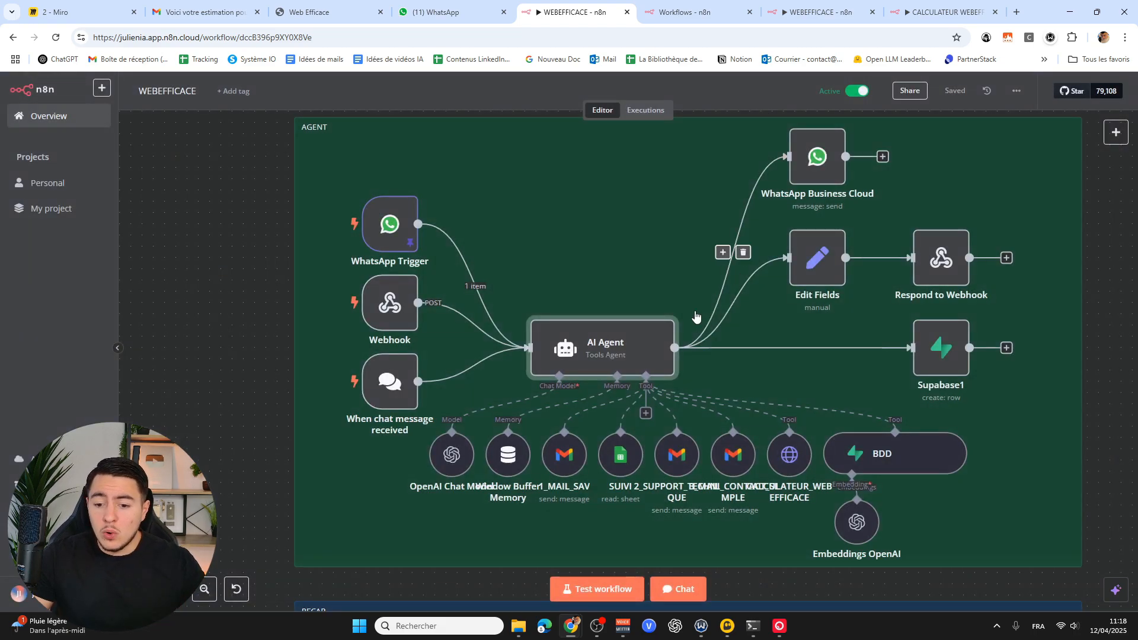
# Open the OpenAI Chat Model node attached to the AI Agent, view its model choices and close it without changing the model.
pyautogui.scroll(-2, 652, 354)
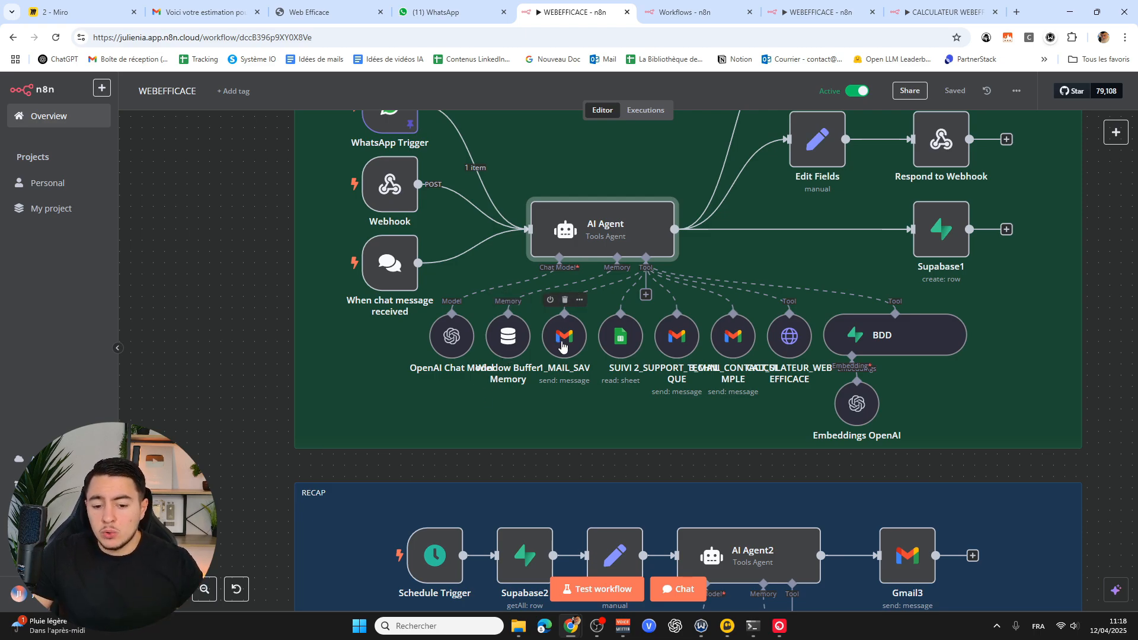
pyautogui.doubleClick(452, 336)
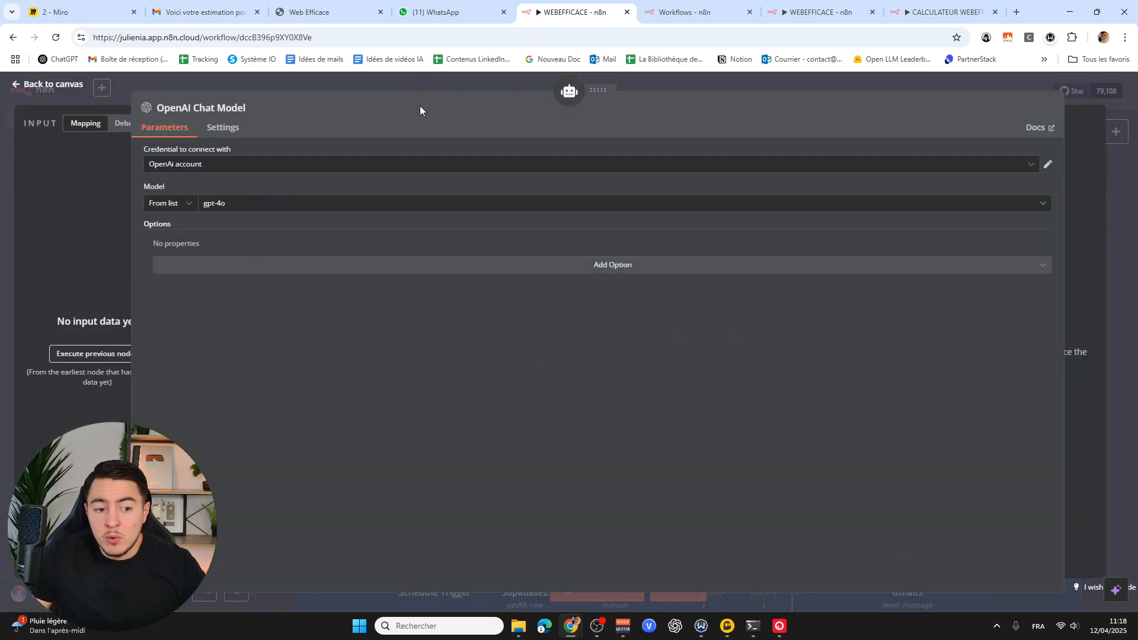
pyautogui.click(322, 203)
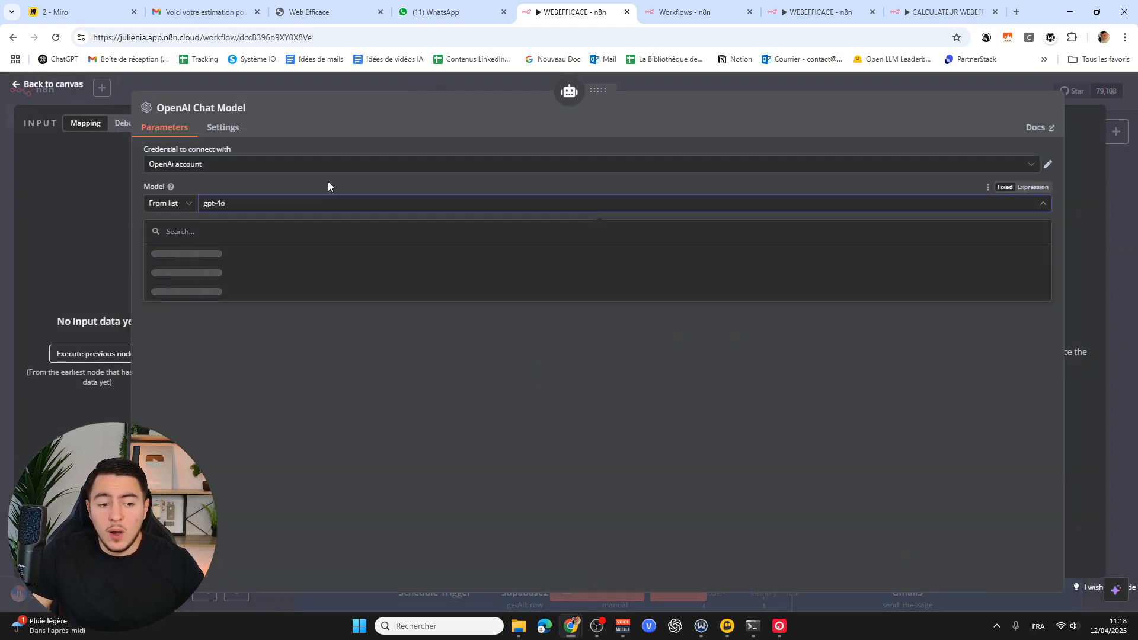
pyautogui.click(327, 180)
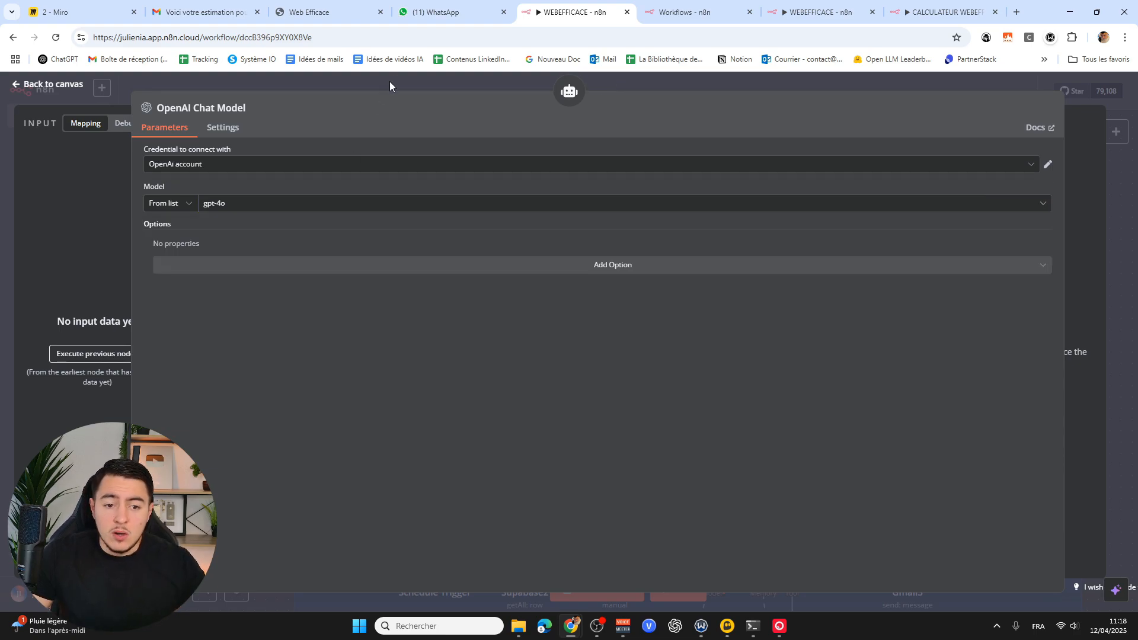
pyautogui.click(389, 81)
# Inspect the AI Agent's memory and tool nodes, then review the SUIVI Google Sheets tool's parameters and close it.
pyautogui.click(512, 350)
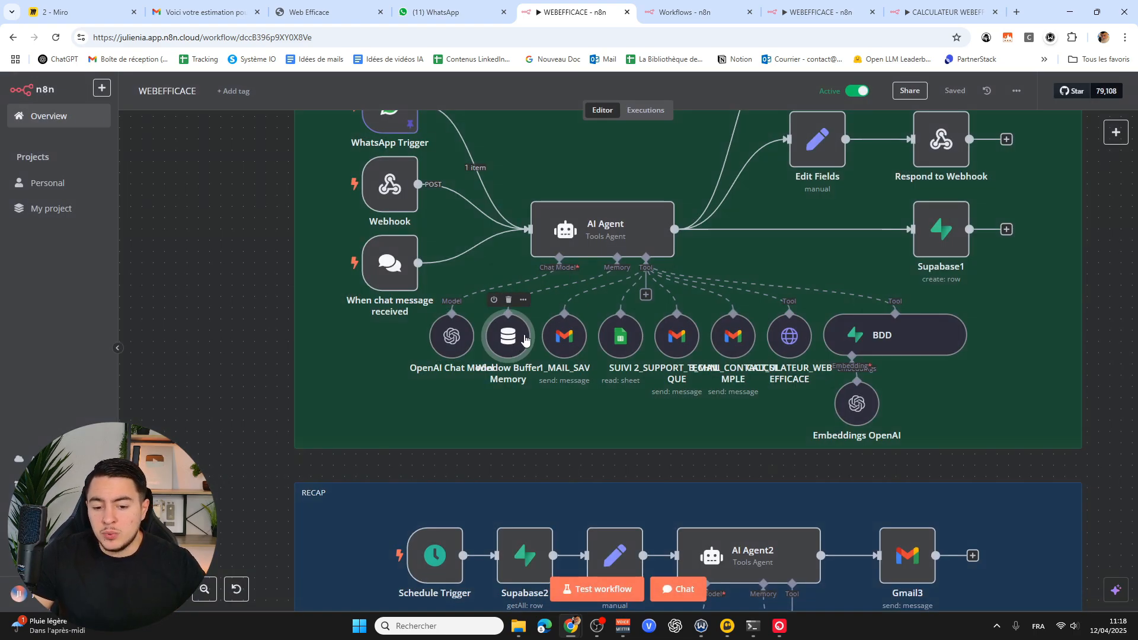
pyautogui.click(625, 346)
pyautogui.scroll(2, 650, 431)
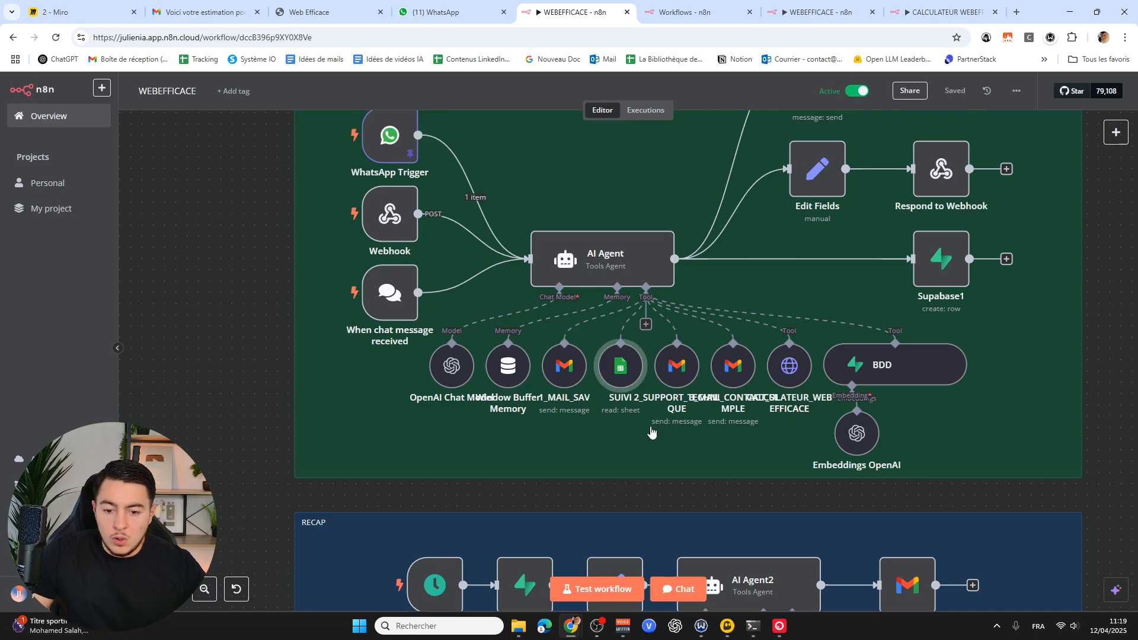
pyautogui.scroll(-2, 627, 410)
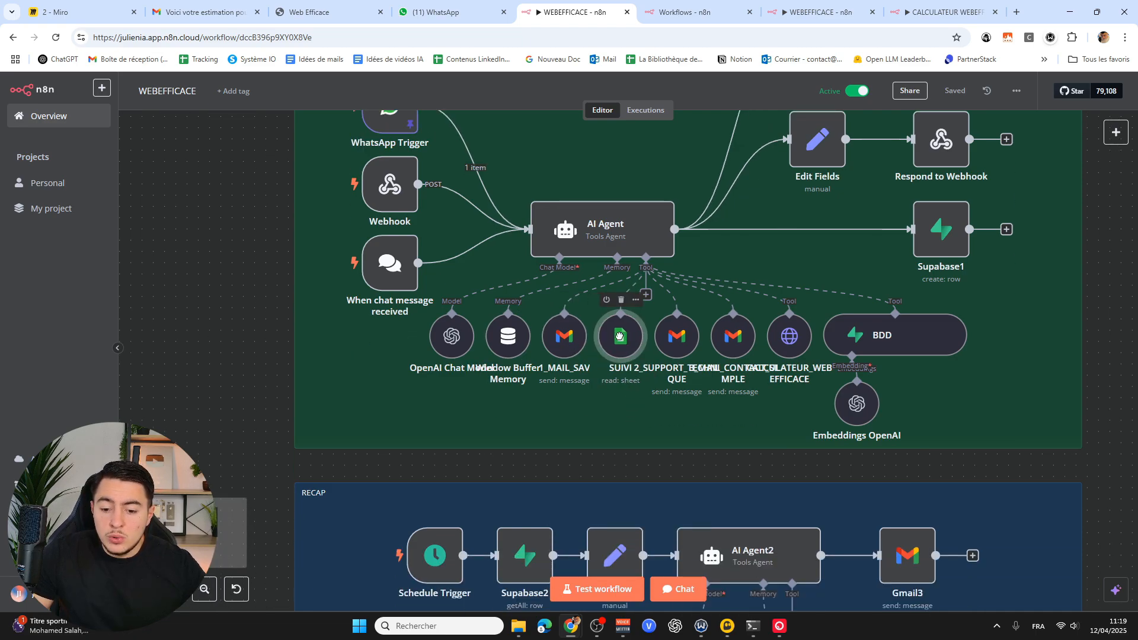
pyautogui.doubleClick(625, 349)
pyautogui.scroll(-1, 465, 370)
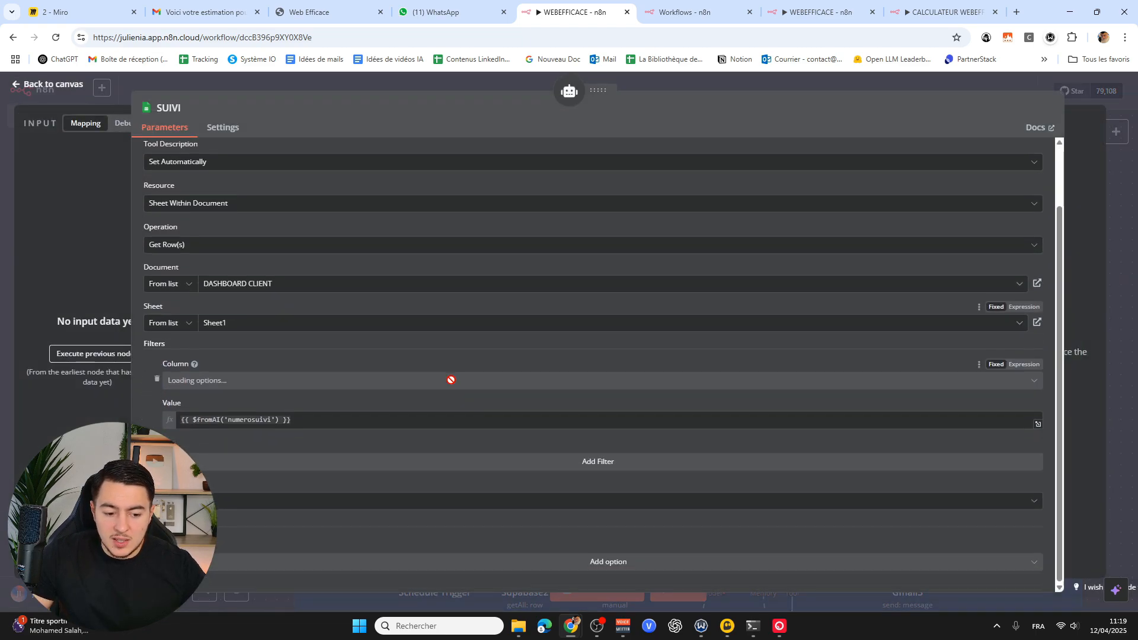
pyautogui.scroll(1, 379, 269)
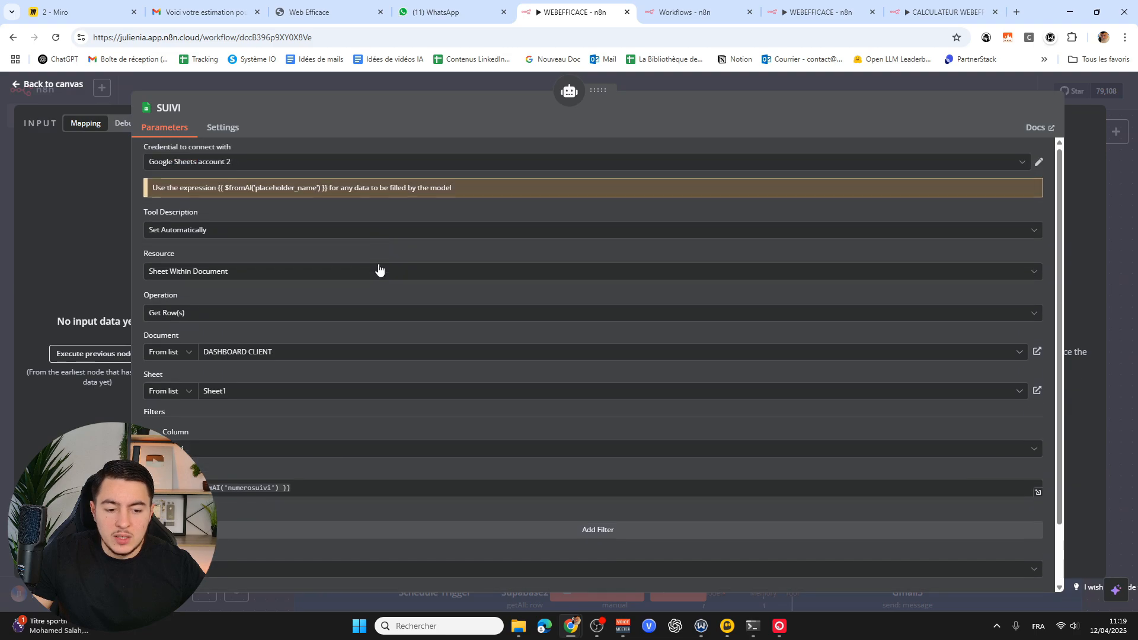
pyautogui.click(427, 81)
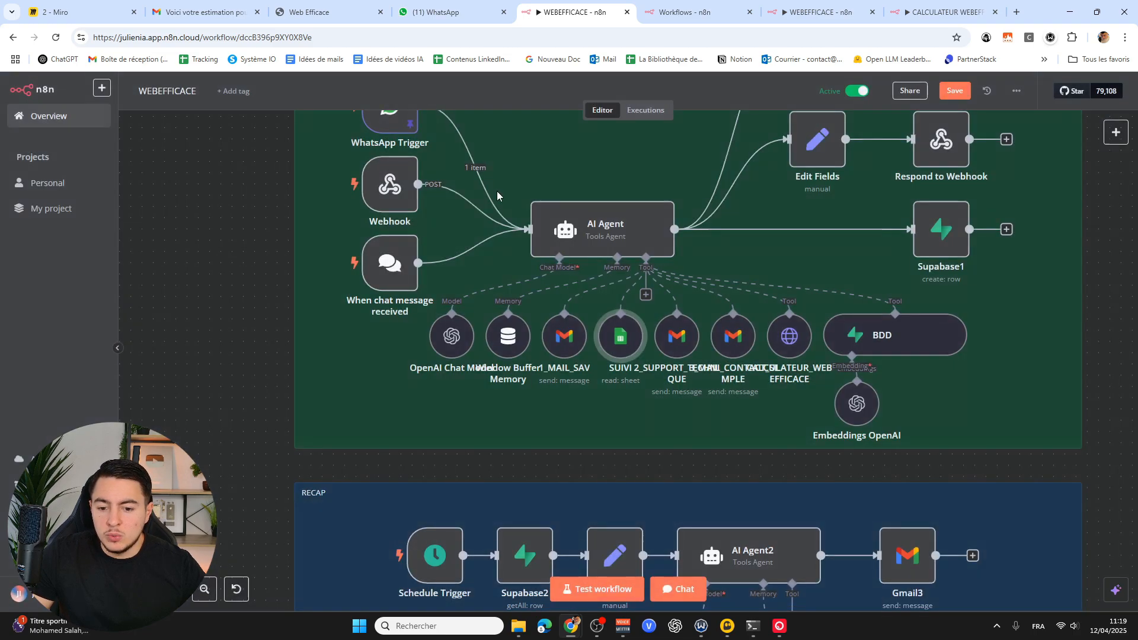
# Reopen the SUIVI tool, open its linked DASHBOARD CLIENT document in a new tab and check the Suivi column filter.
pyautogui.doubleClick(621, 339)
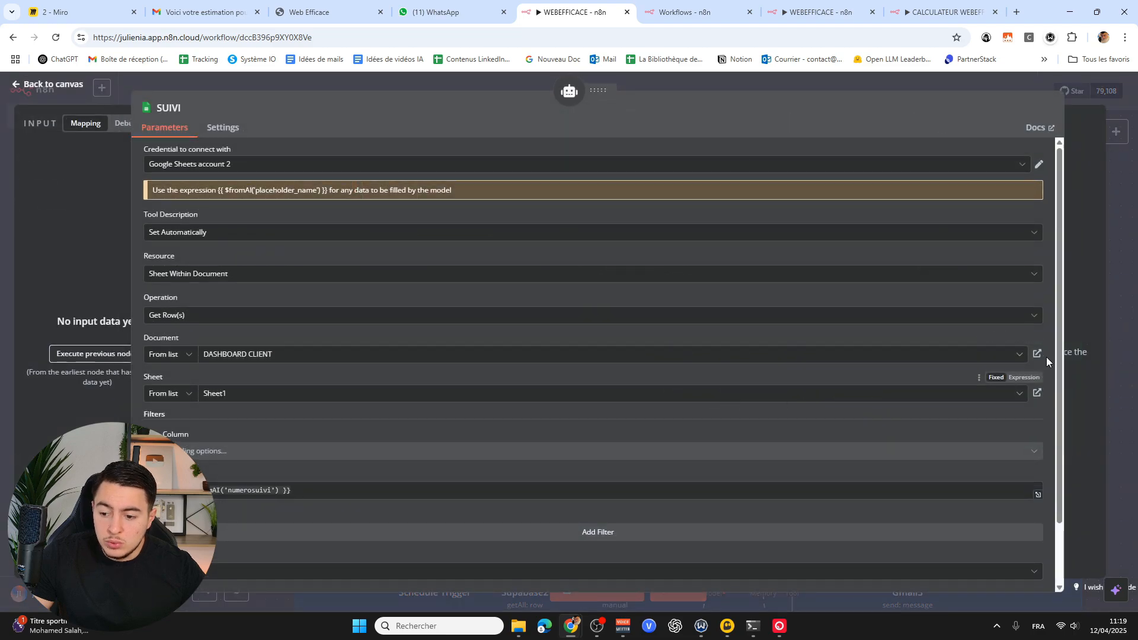
pyautogui.click(1036, 354)
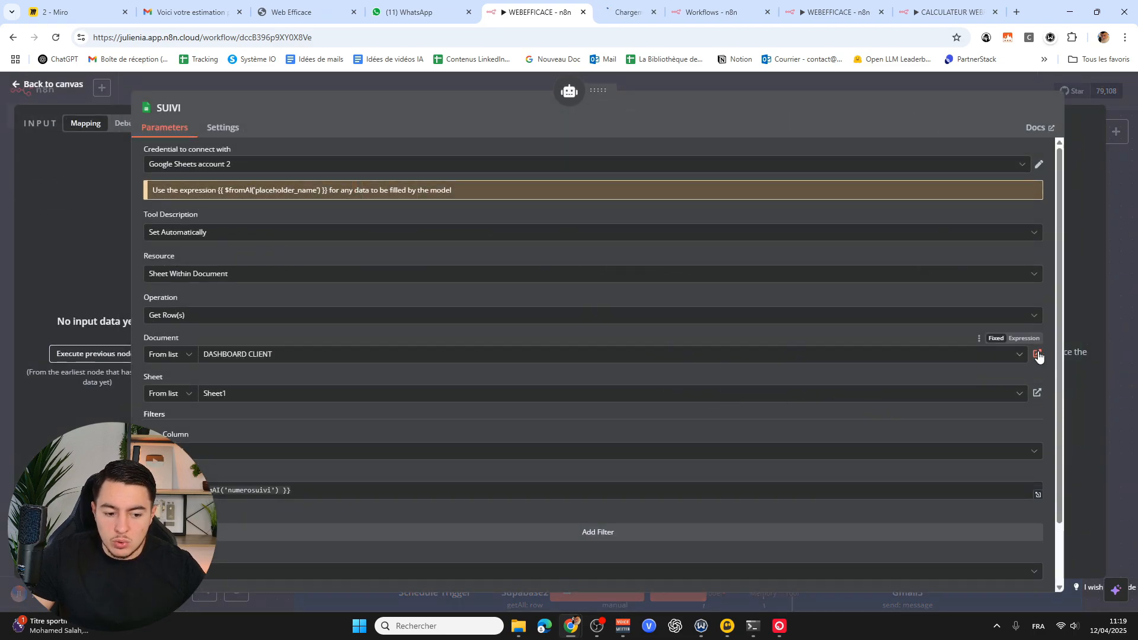
pyautogui.scroll(-1, 634, 418)
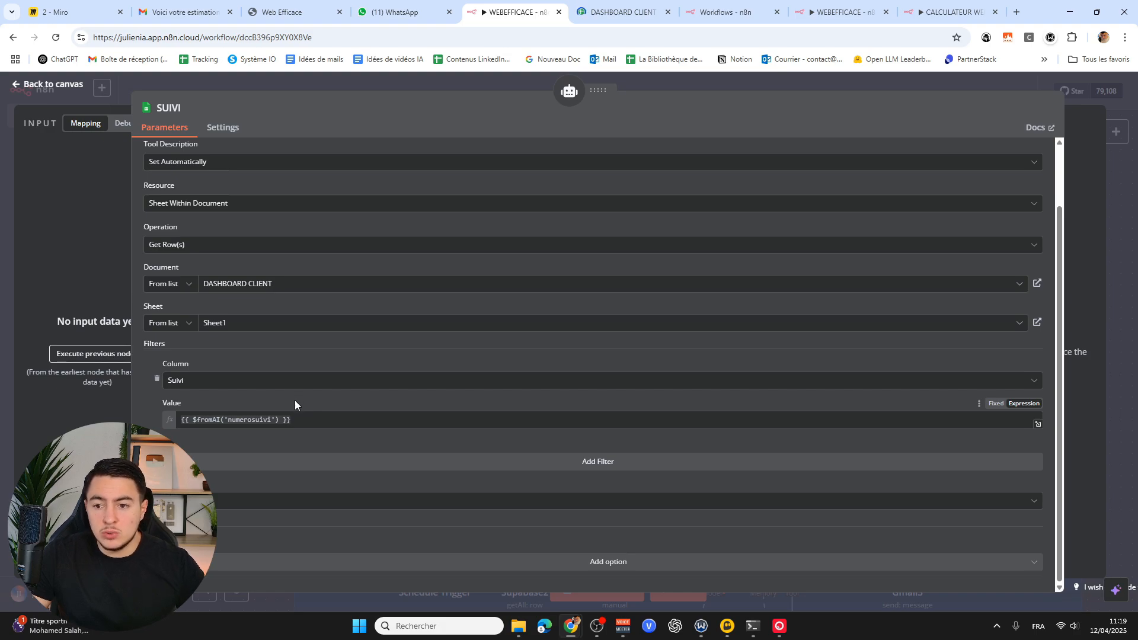
# Switch to the DASHBOARD CLIENT spreadsheet in Google Sheets, dismiss the table formatting tip and look over the DASHBOARD table.
pyautogui.click(619, 12)
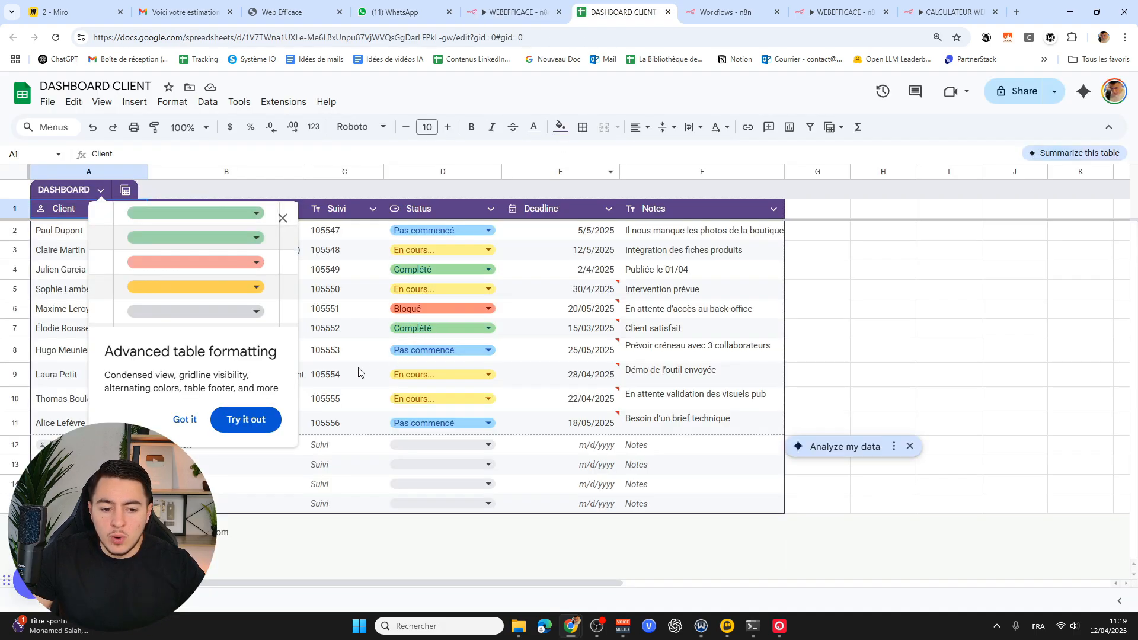
pyautogui.click(403, 376)
pyautogui.click(282, 218)
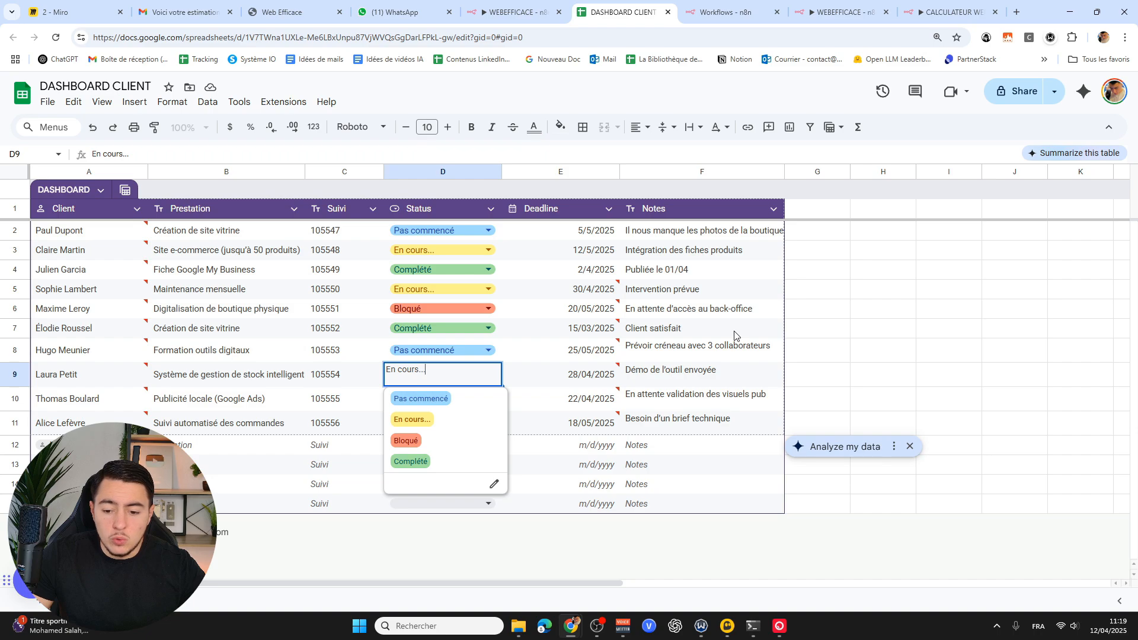
pyautogui.click(874, 313)
pyautogui.moveTo(825, 209); pyautogui.dragTo(204, 505)
pyautogui.click(140, 505)
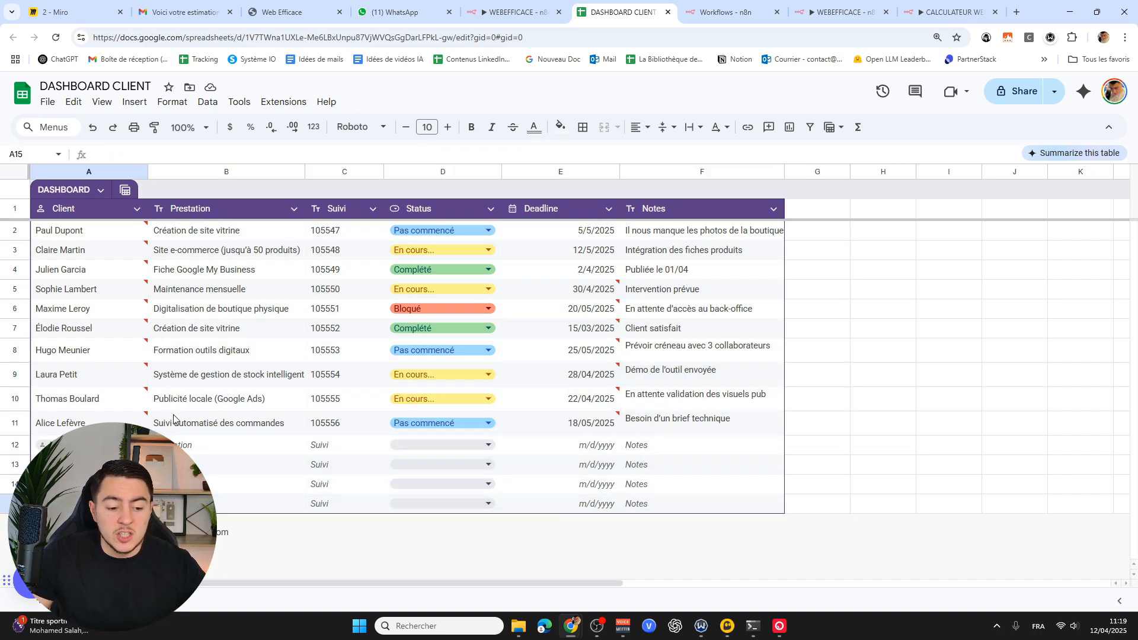
# Examine the row 8 client record, checking its tracking number, service and deadline cells.
pyautogui.click(334, 358)
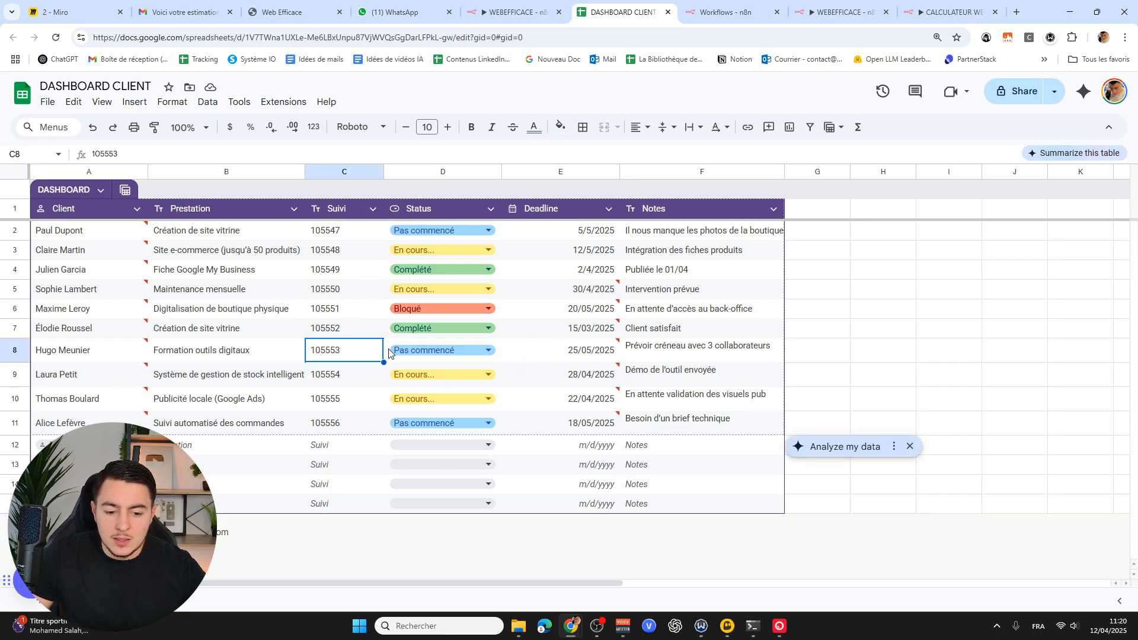
pyautogui.moveTo(733, 350); pyautogui.dragTo(46, 354)
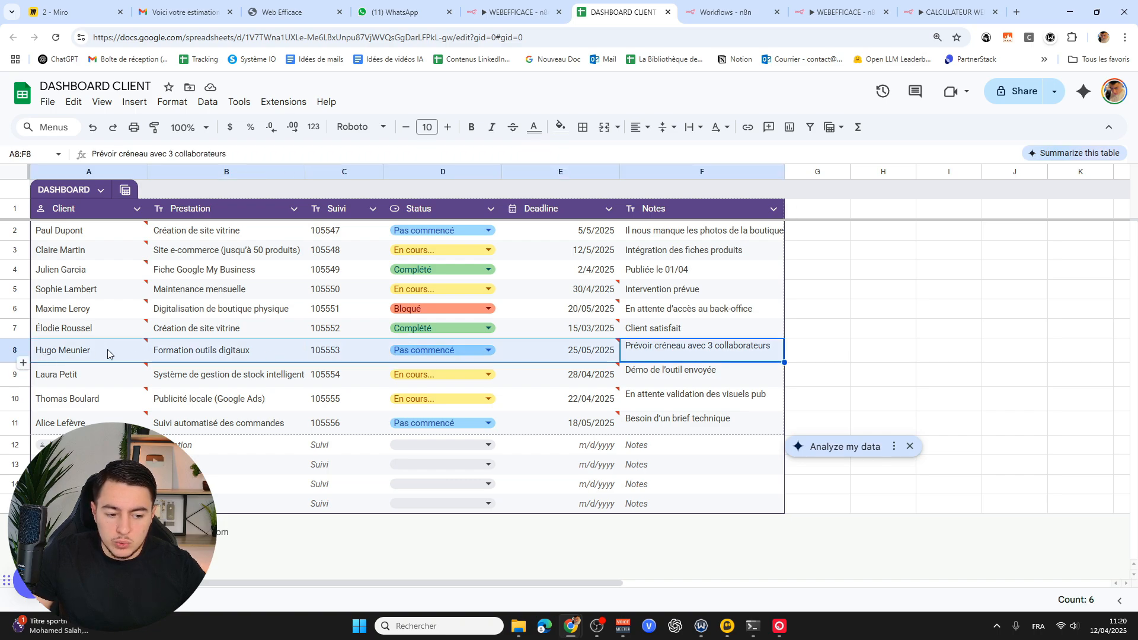
pyautogui.click(336, 351)
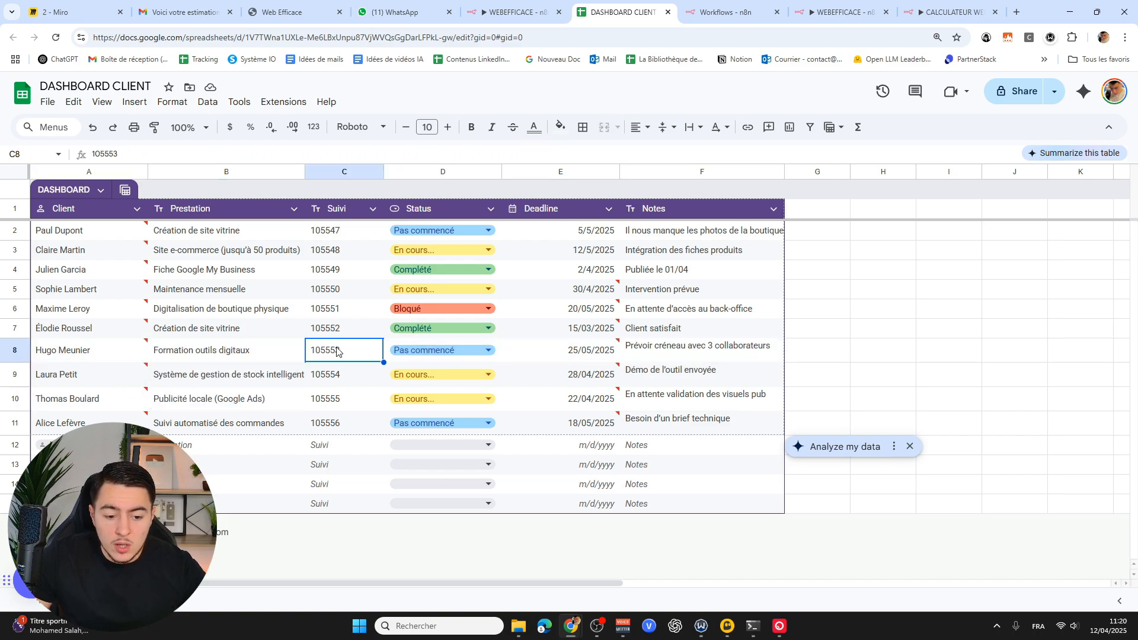
pyautogui.click(200, 356)
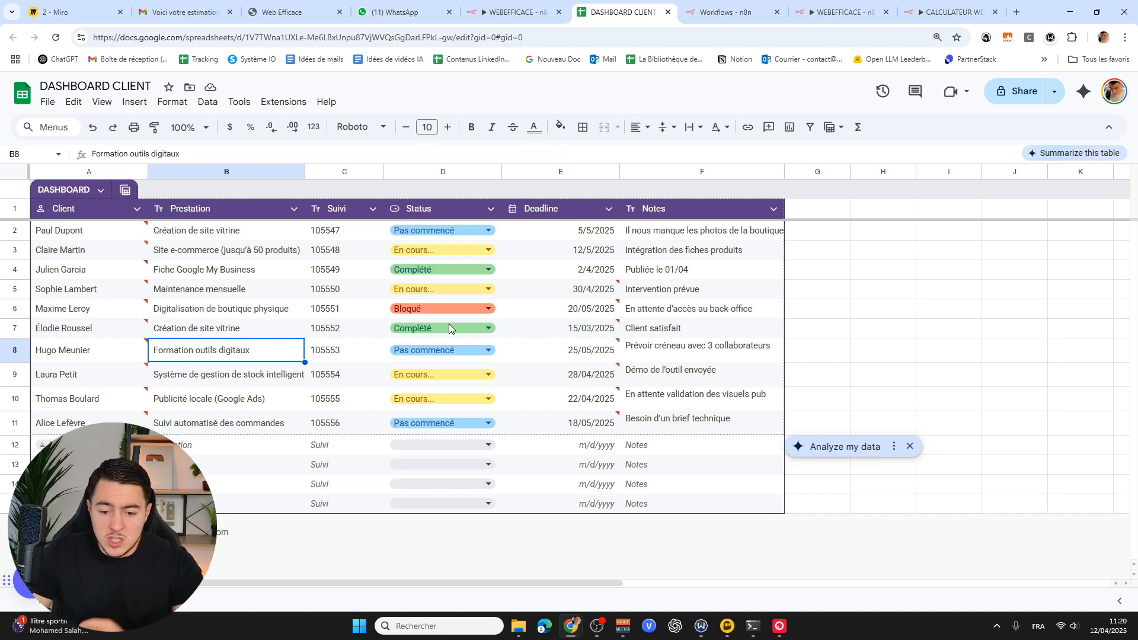
pyautogui.click(568, 356)
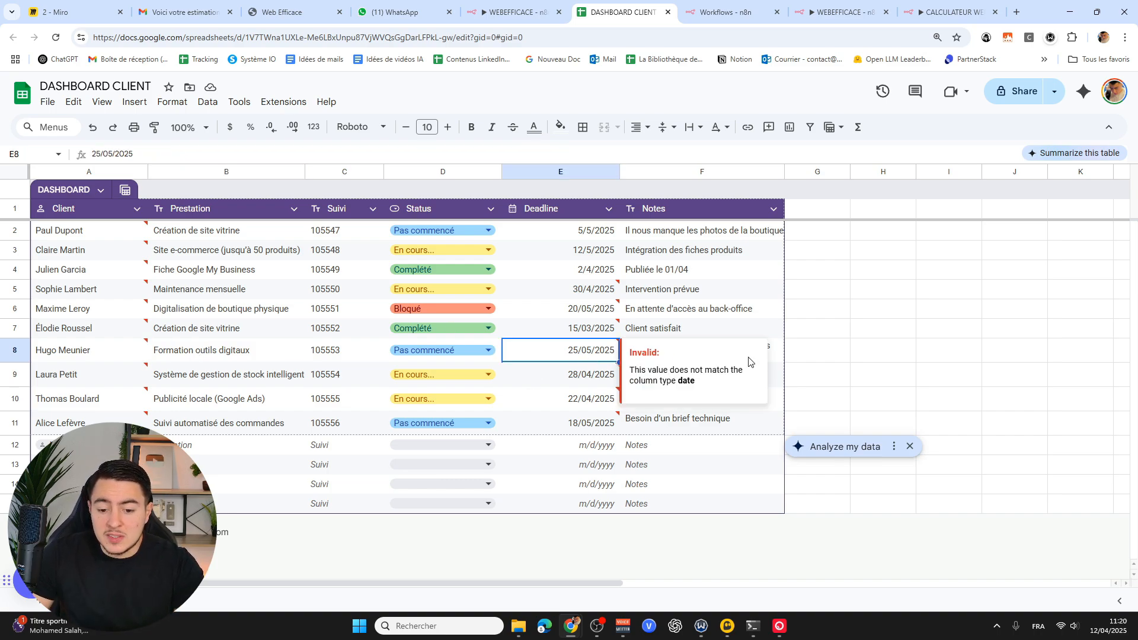
# Check the row 8 note, then examine the row 6 client record across all its columns.
pyautogui.click(799, 354)
pyautogui.click(731, 357)
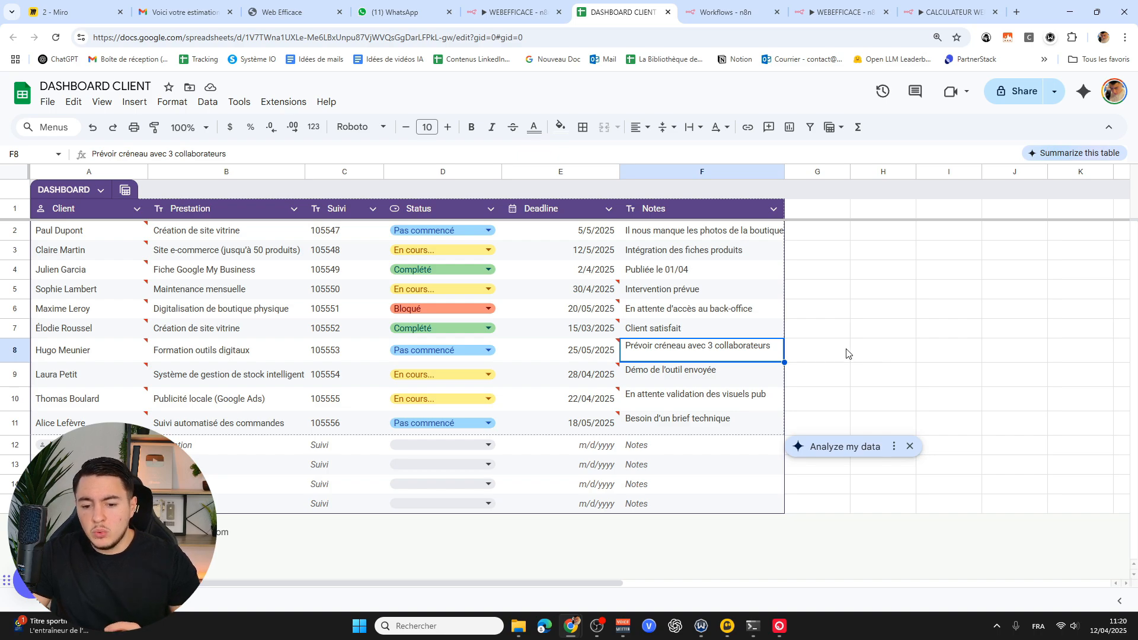
pyautogui.click(563, 310)
pyautogui.press('Home')
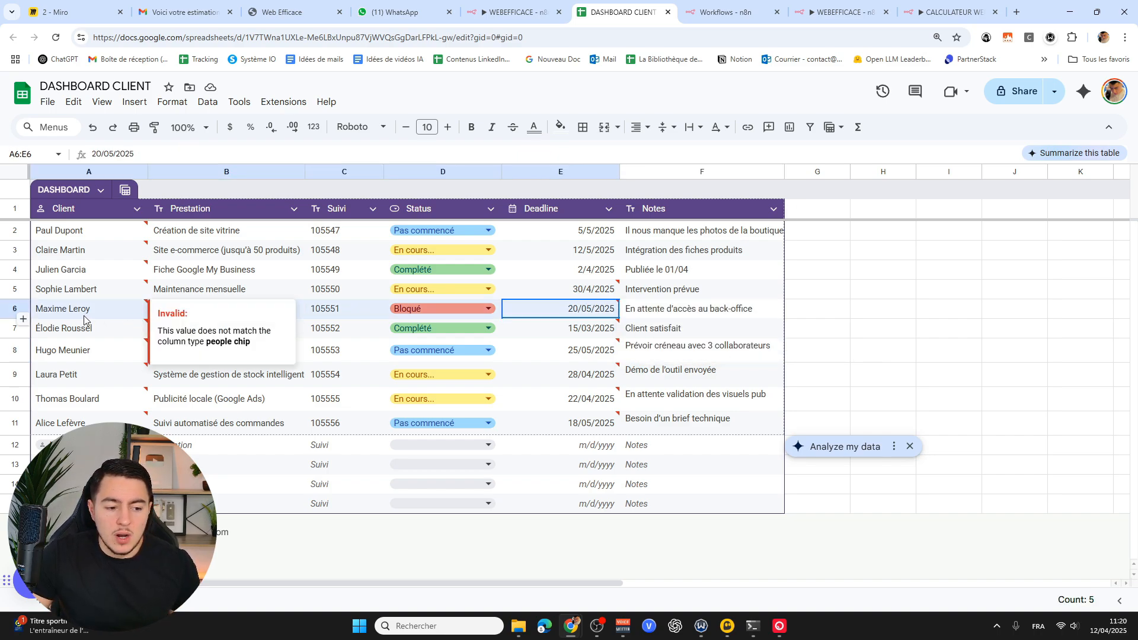
pyautogui.click(510, 317)
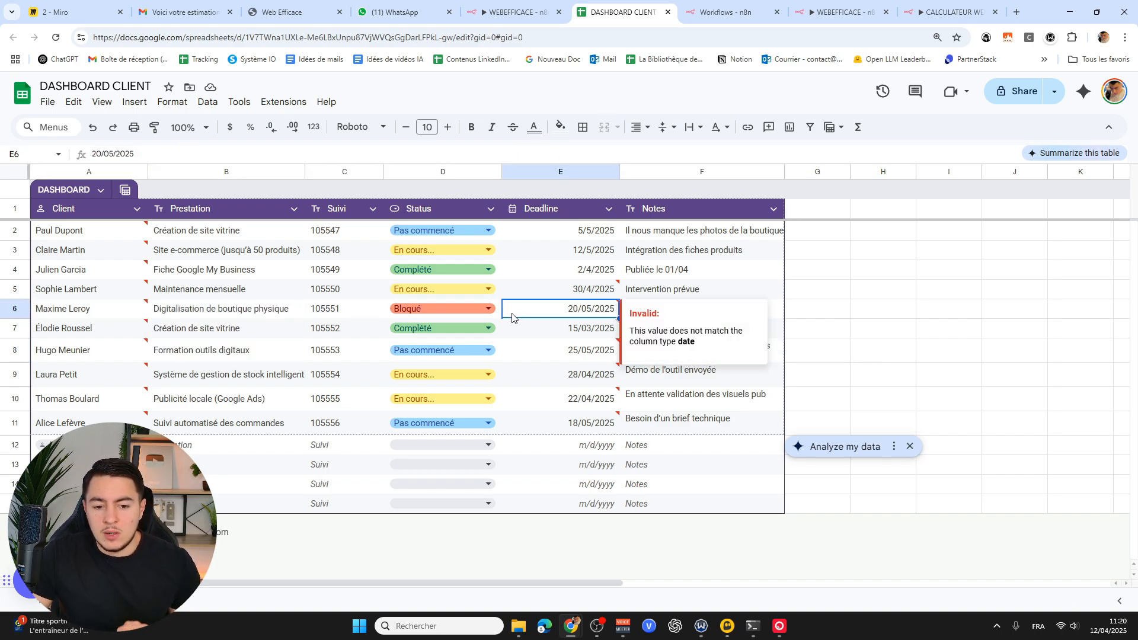
pyautogui.click(835, 311)
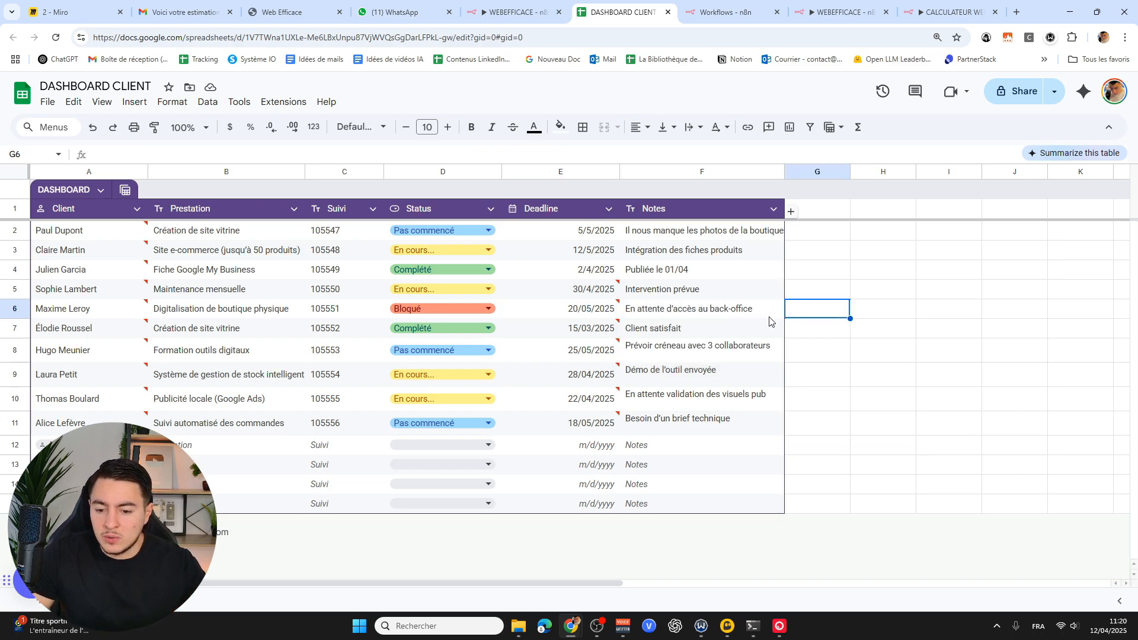
pyautogui.moveTo(726, 314); pyautogui.dragTo(126, 314)
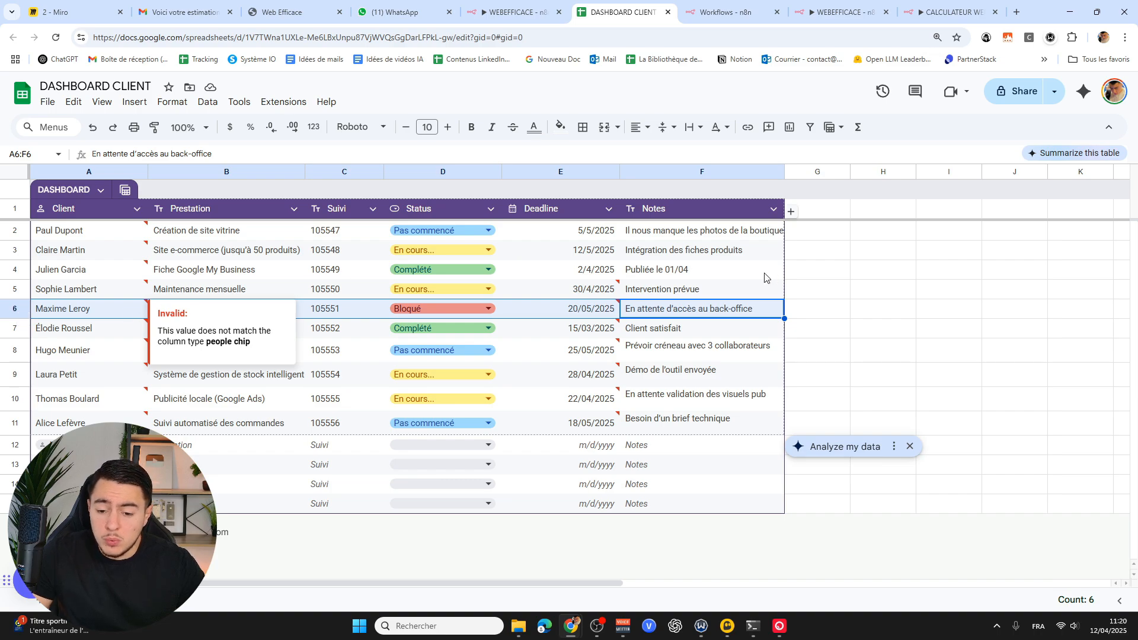
pyautogui.click(704, 316)
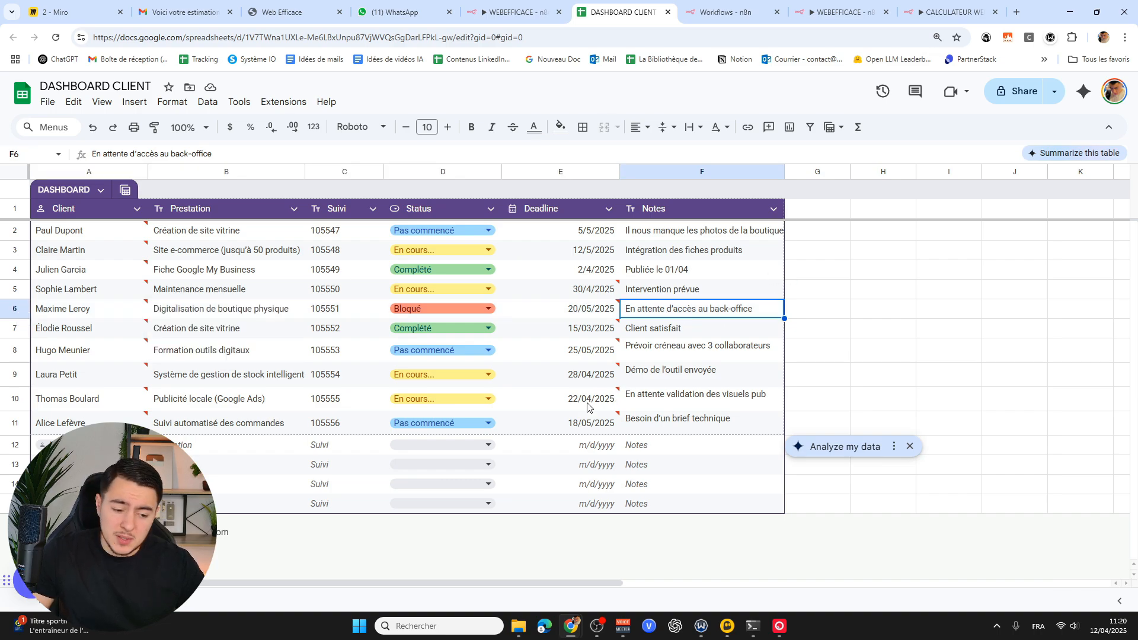
# Return to the WEBEFFICACE workflow in n8n and space out the 2_SUPPORT_TECHNIQUE and SUIVI tool nodes.
pyautogui.hotkey('ctrl', 'shift', 'Tab')
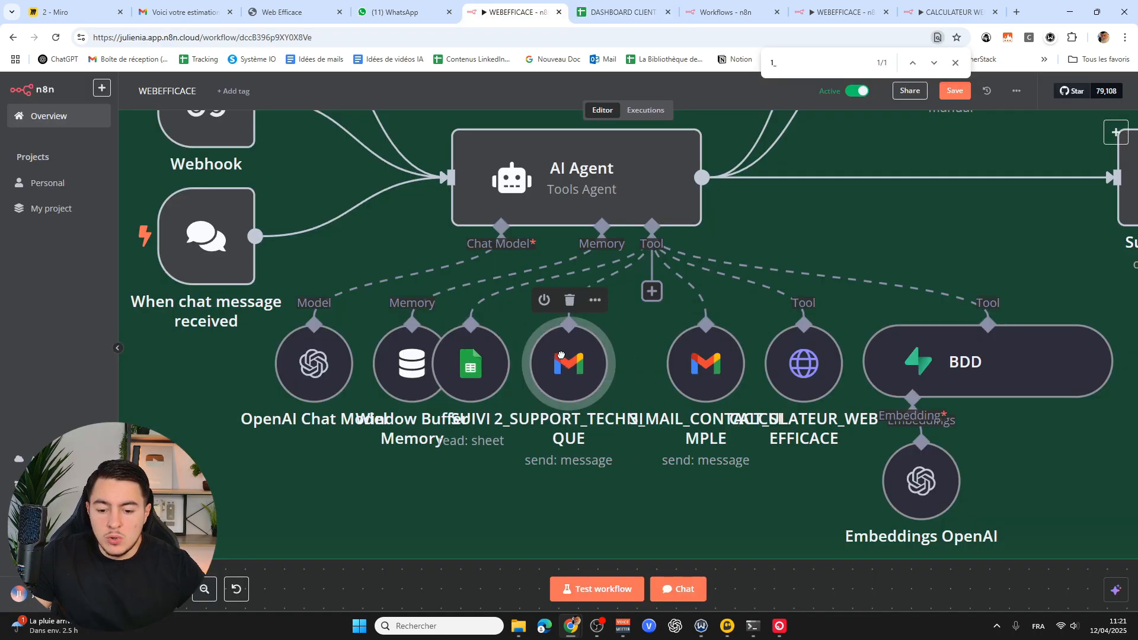
pyautogui.moveTo(589, 356); pyautogui.dragTo(606, 355)
pyautogui.moveTo(471, 363); pyautogui.dragTo(511, 363)
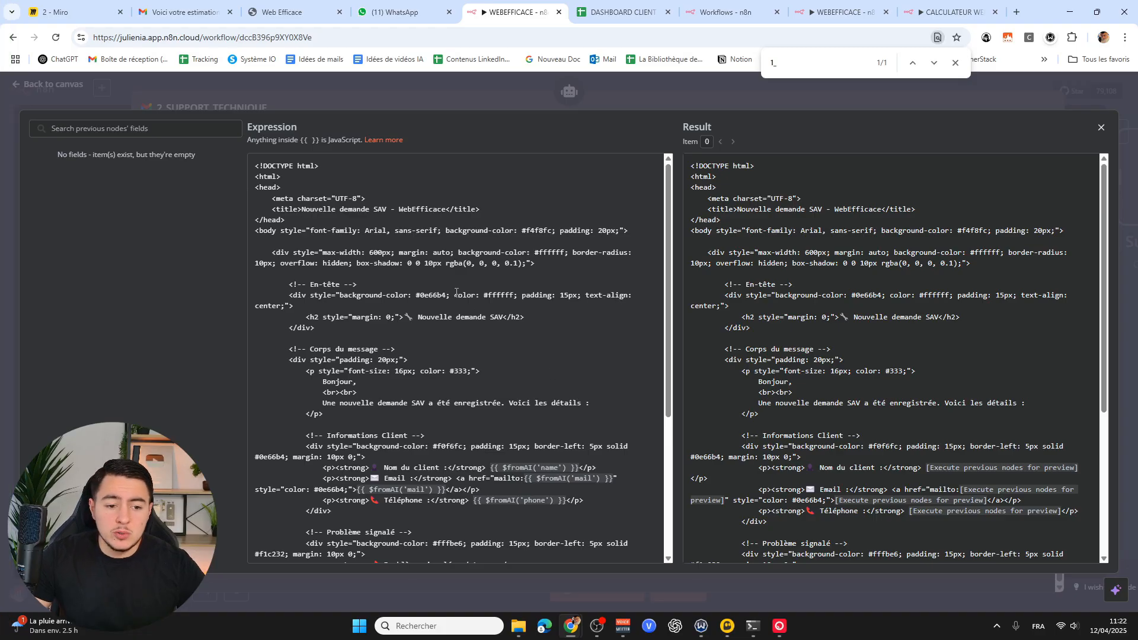
# Copy the full HTML of the 2_SUPPORT_TECHNIQUE message and replace the sample HTML in the HTML-CSS-JS online editor with it.
pyautogui.scroll(-1, 517, 429)
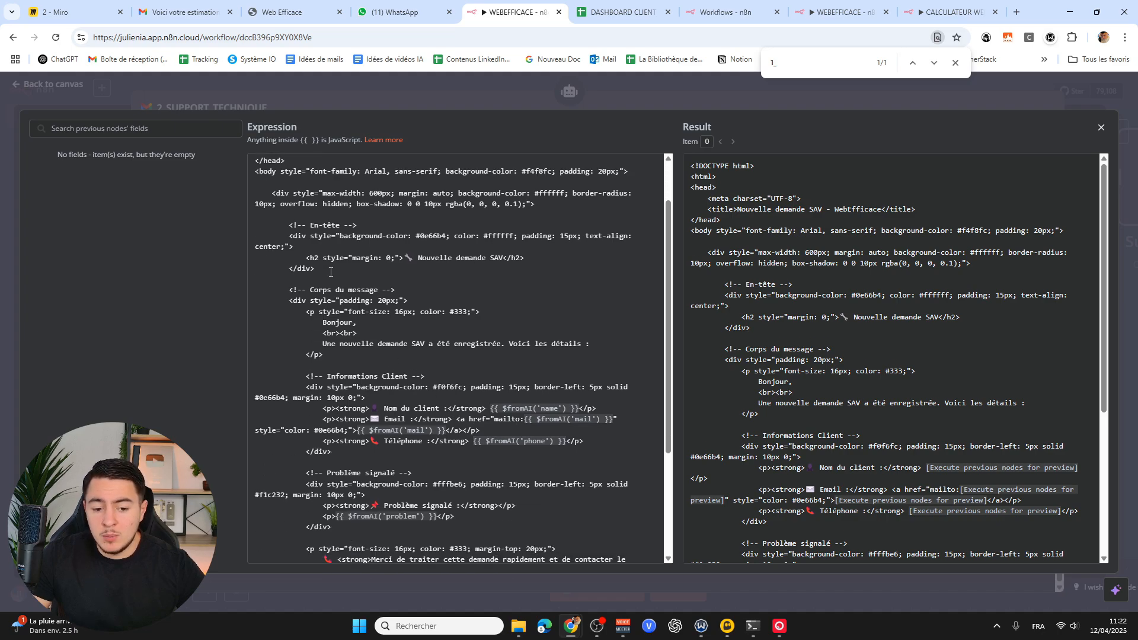
pyautogui.hotkey('ctrl', 'a')
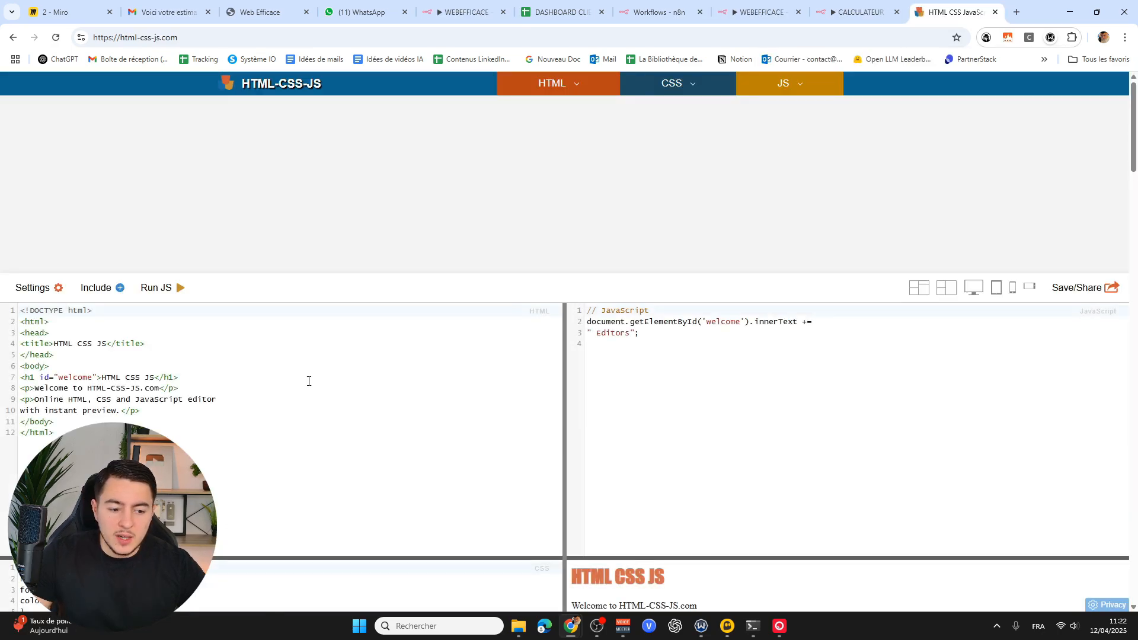
pyautogui.click(271, 400)
pyautogui.hotkey('ctrl', 'a')
pyautogui.hotkey('ctrl', 'v')
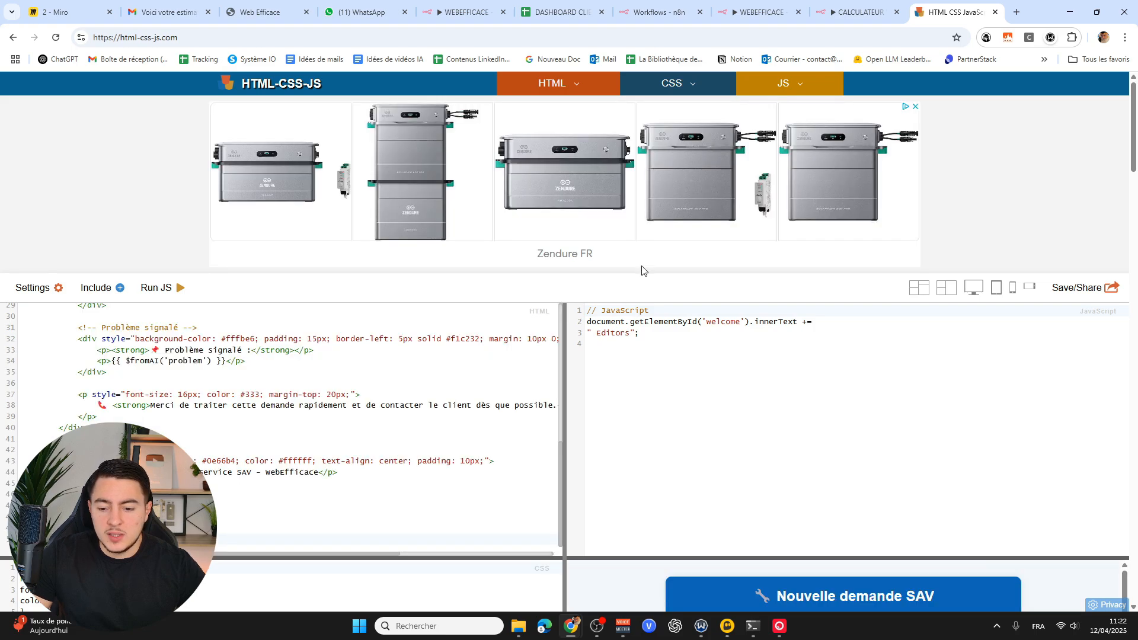
# Examine the rendered "Nouvelle demande SAV" email preview, highlighting its name, mail, phone and problem placeholders.
pyautogui.scroll(-5, 640, 266)
pyautogui.scroll(-2, 788, 391)
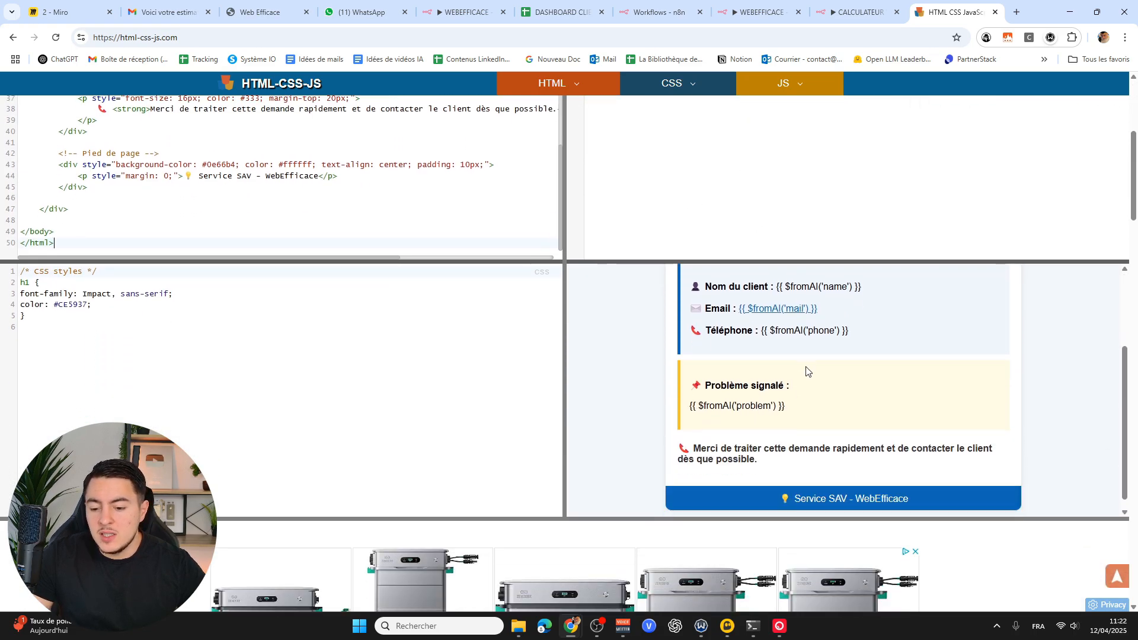
pyautogui.scroll(2, 832, 394)
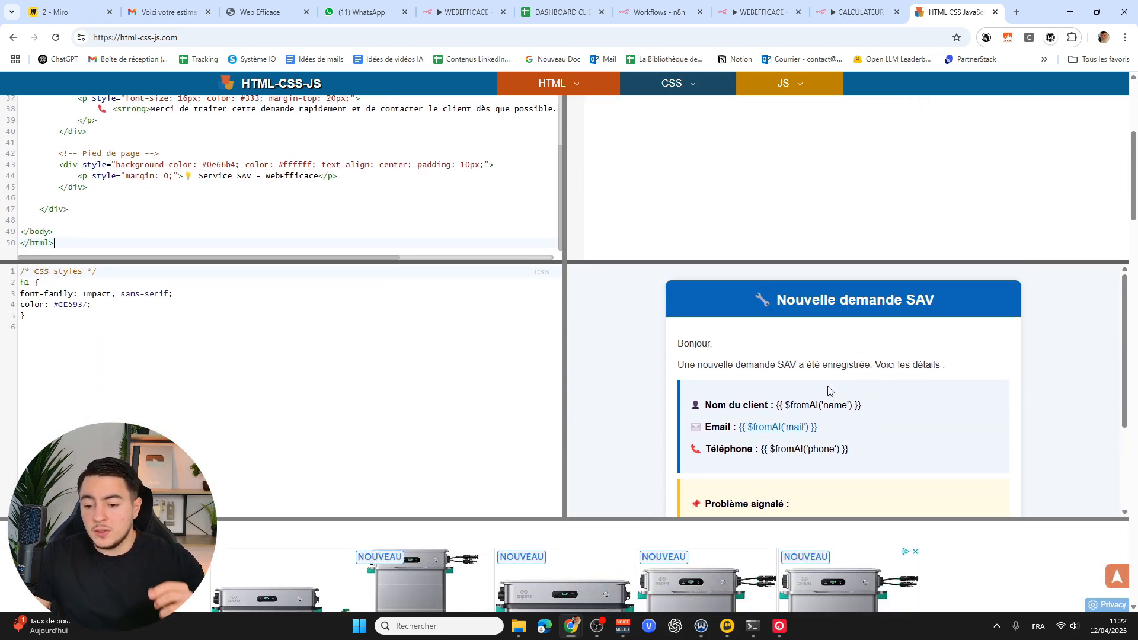
pyautogui.moveTo(842, 406); pyautogui.dragTo(776, 409)
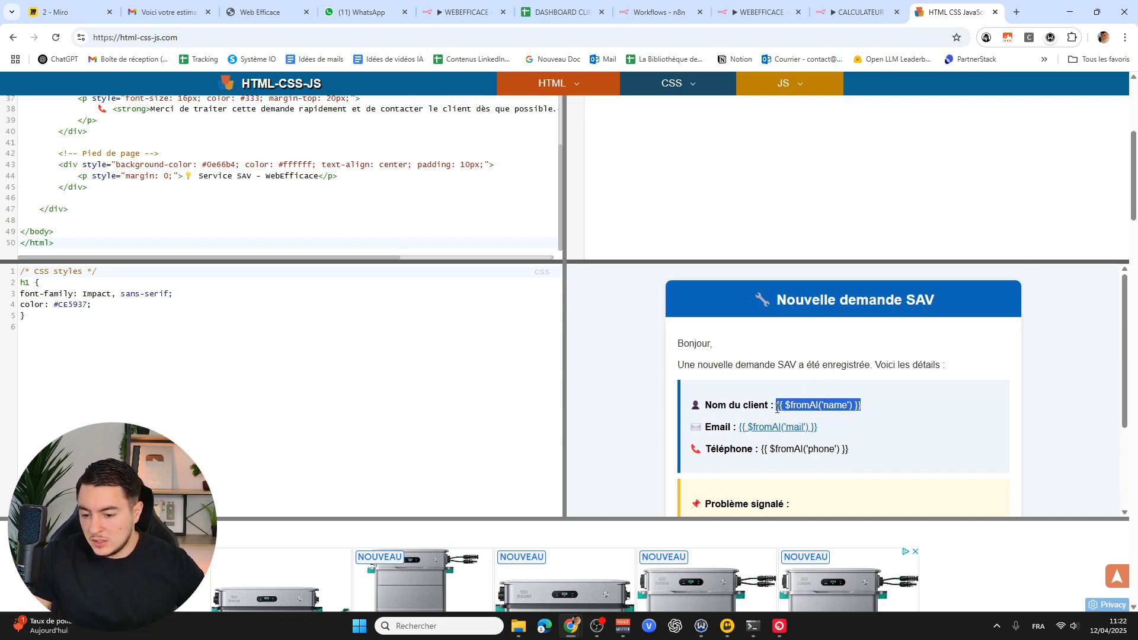
pyautogui.click(848, 414)
pyautogui.moveTo(842, 427); pyautogui.dragTo(742, 428)
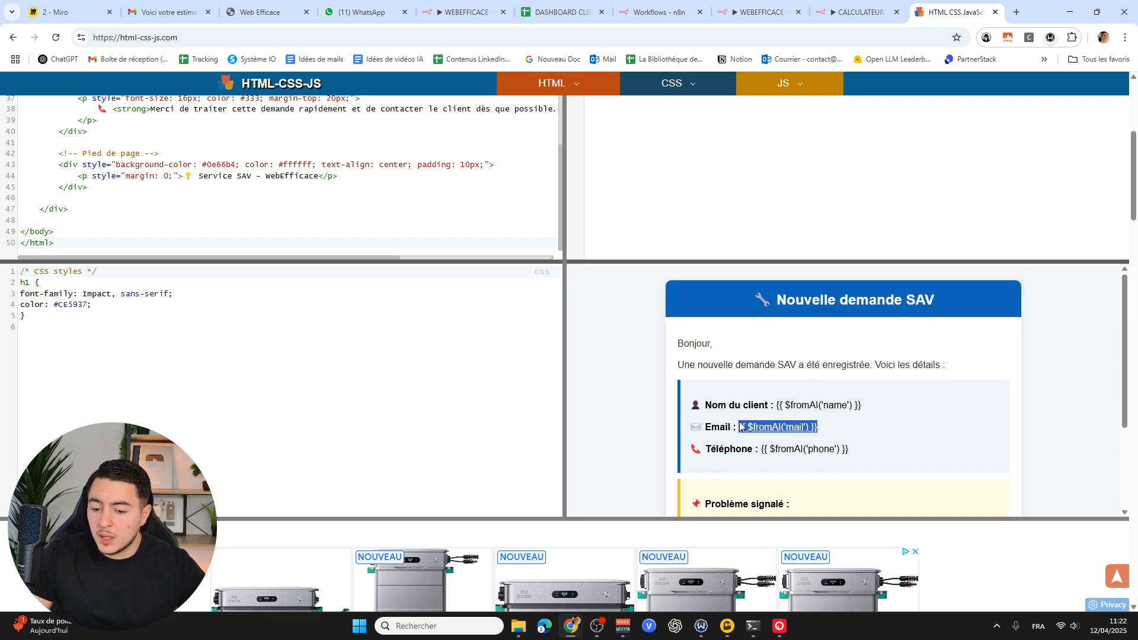
pyautogui.click(863, 433)
pyautogui.moveTo(848, 449); pyautogui.dragTo(760, 450)
pyautogui.click(921, 420)
pyautogui.scroll(-2, 921, 417)
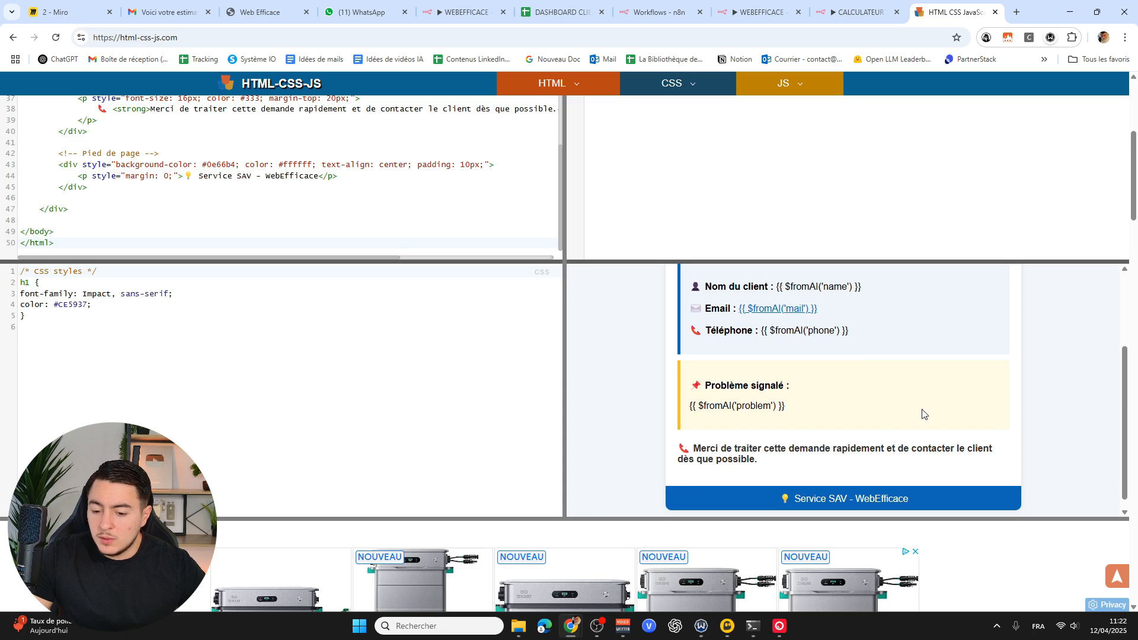
pyautogui.moveTo(786, 407); pyautogui.dragTo(695, 412)
pyautogui.click(884, 410)
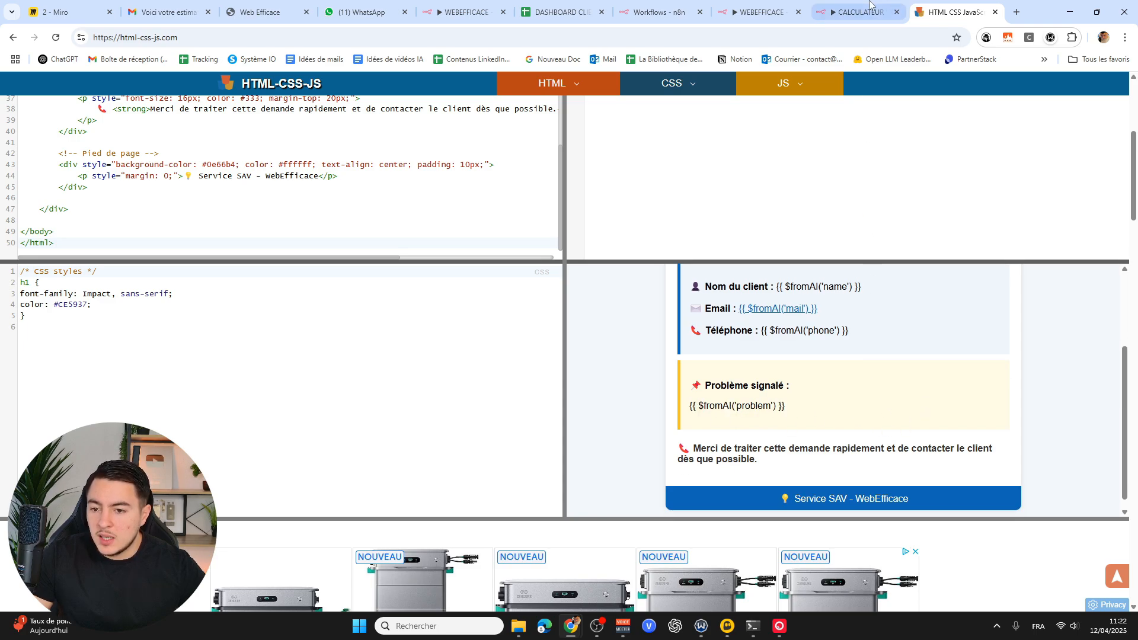
# Return to the 2_SUPPORT_TECHNIQUE message expression in n8n and check the $fromAI('name') placeholder and surrounding HTML.
pyautogui.click(735, 3)
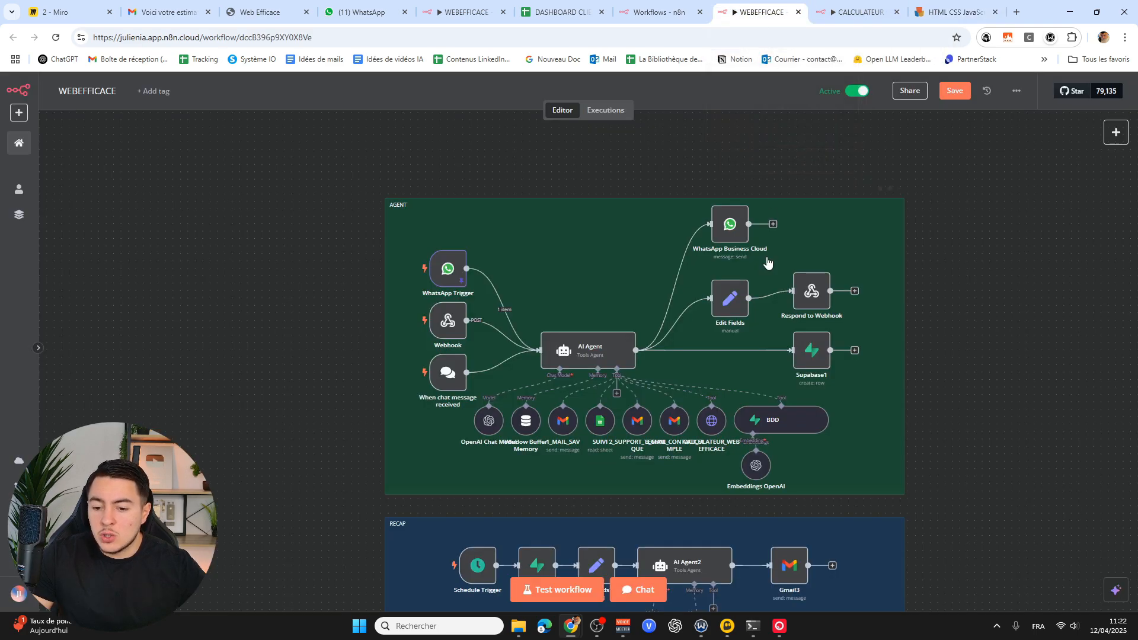
pyautogui.click(658, 9)
pyautogui.click(438, 5)
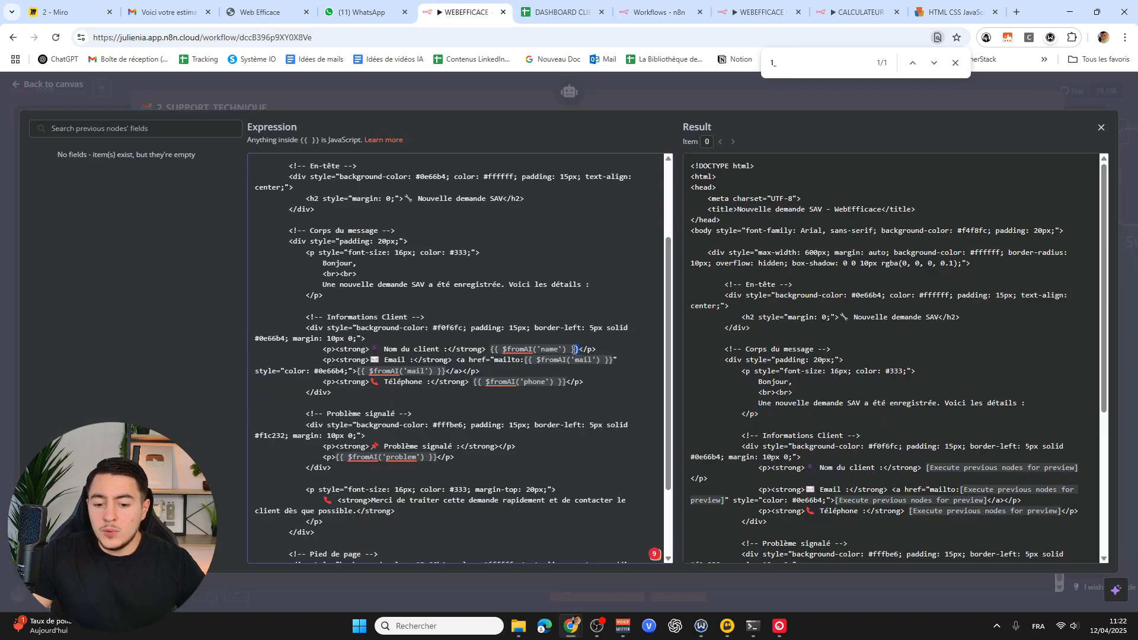
pyautogui.moveTo(579, 350); pyautogui.dragTo(495, 350)
pyautogui.click(588, 409)
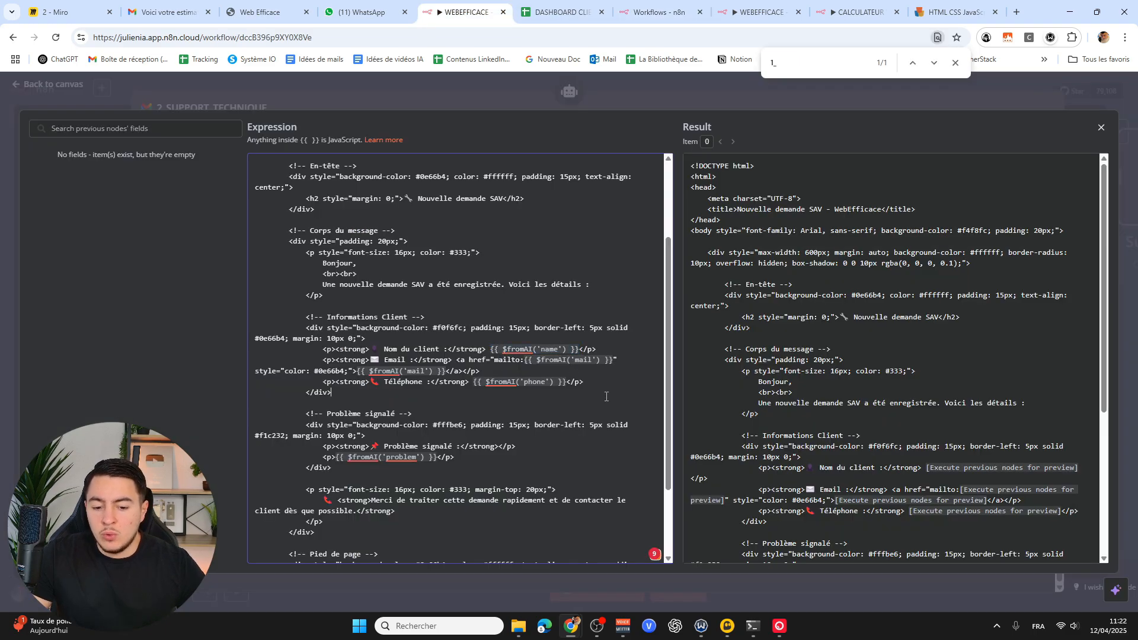
pyautogui.scroll(-2, 588, 410)
pyautogui.scroll(10, 586, 413)
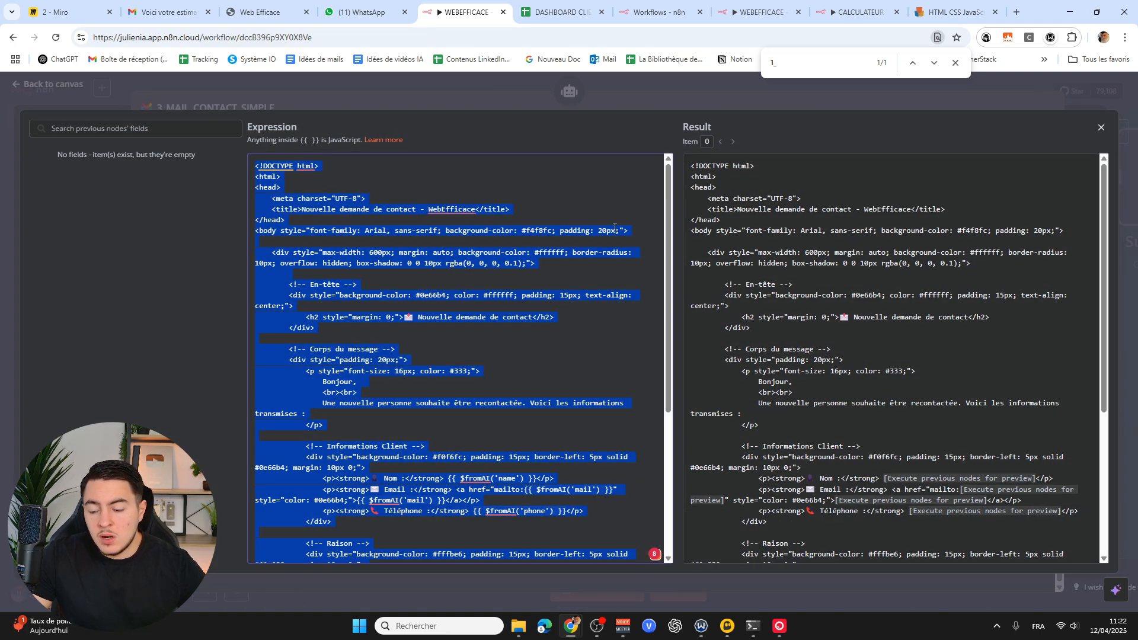
# Copy the 3_MAIL_CONTACT_SIMPLE message HTML and replace the code in the HTML-CSS-JS editor with it.
pyautogui.scroll(-4, 597, 385)
pyautogui.hotkey('ctrl', 'c')
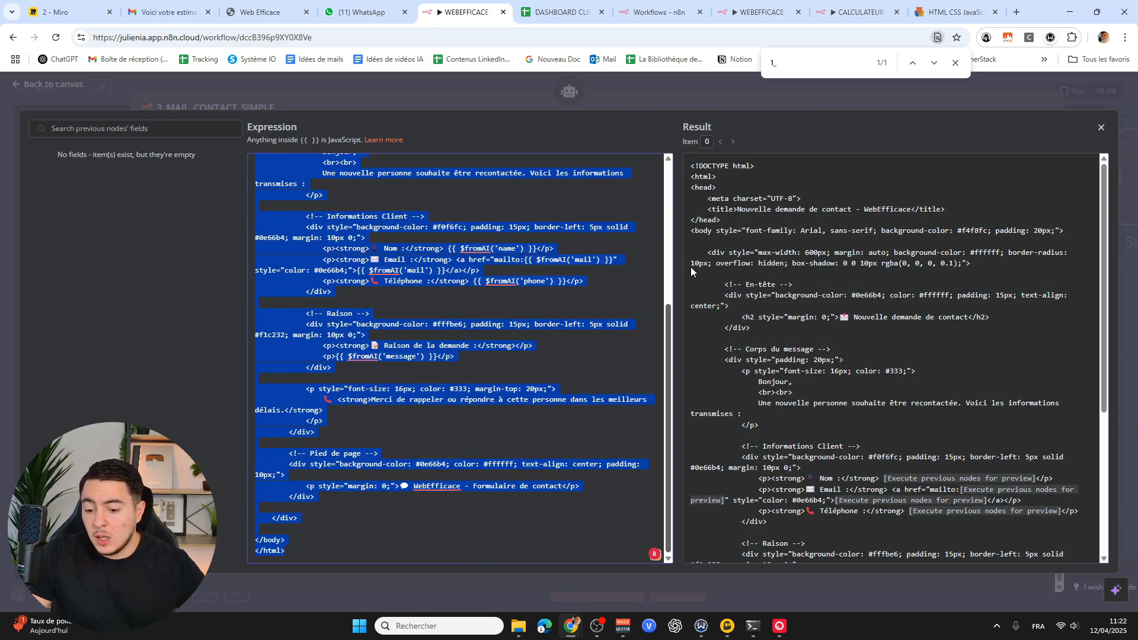
pyautogui.click(954, 12)
pyautogui.hotkey('ctrl', 'a')
pyautogui.hotkey('ctrl', 'v')
# Look through the rendered "Nouvelle demande de contact" email preview from header to footer.
pyautogui.scroll(2, 846, 427)
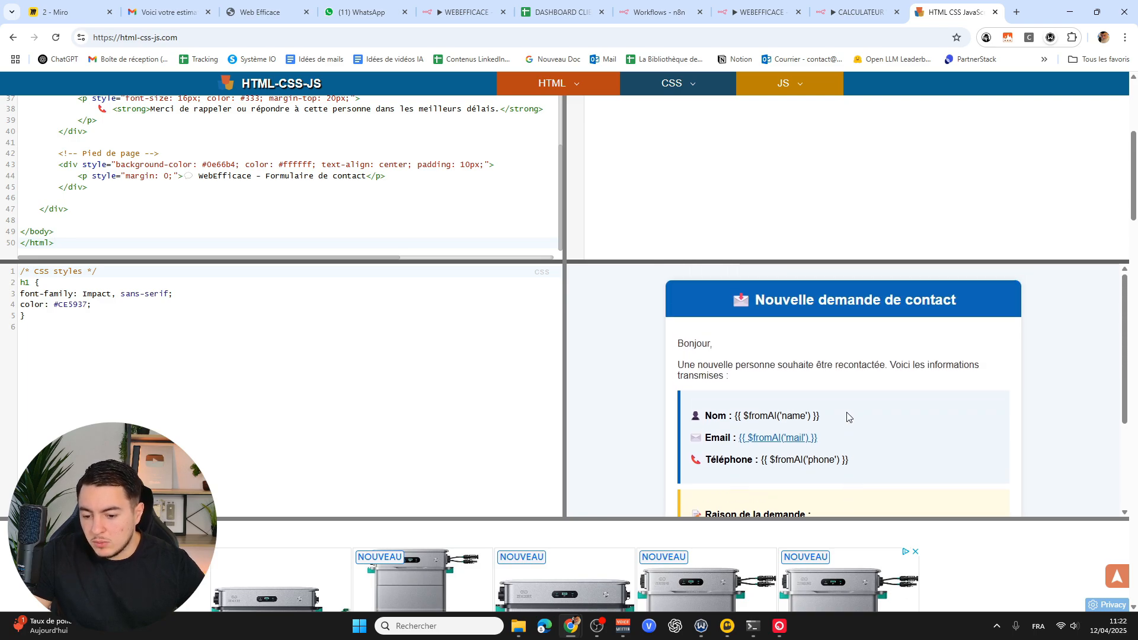
pyautogui.scroll(-2, 853, 423)
pyautogui.scroll(2, 864, 418)
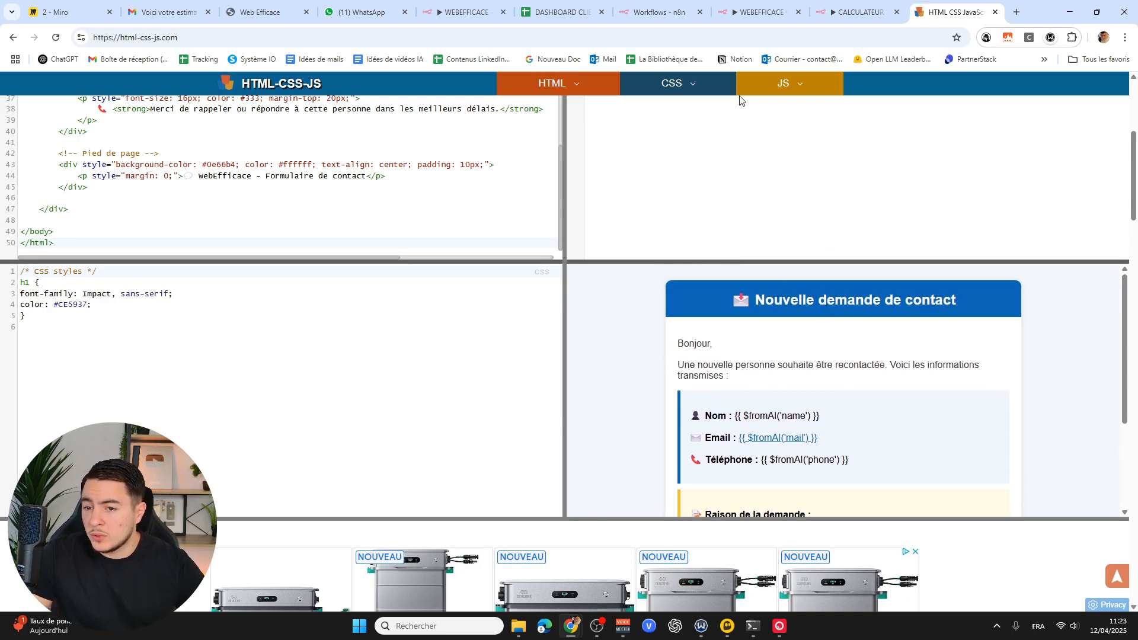
pyautogui.scroll(-2, 854, 399)
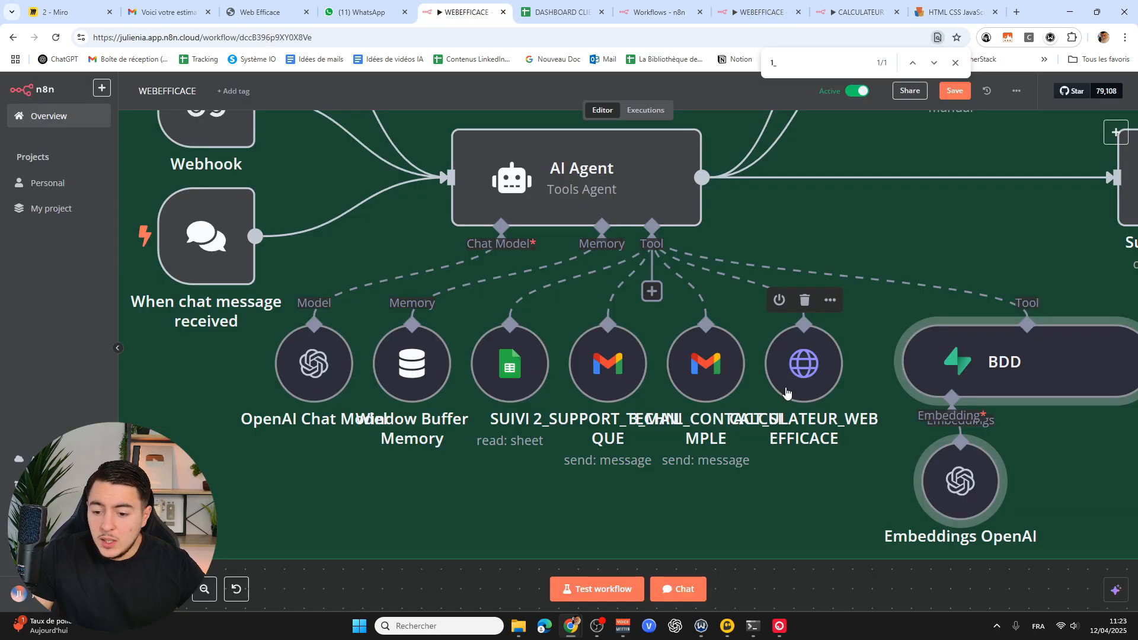
# Move the BDD node beside the CALCULATEUR_WEBEFFICACE tool on the WEBEFFICACE workflow canvas.
pyautogui.moveTo(787, 392); pyautogui.dragTo(825, 389)
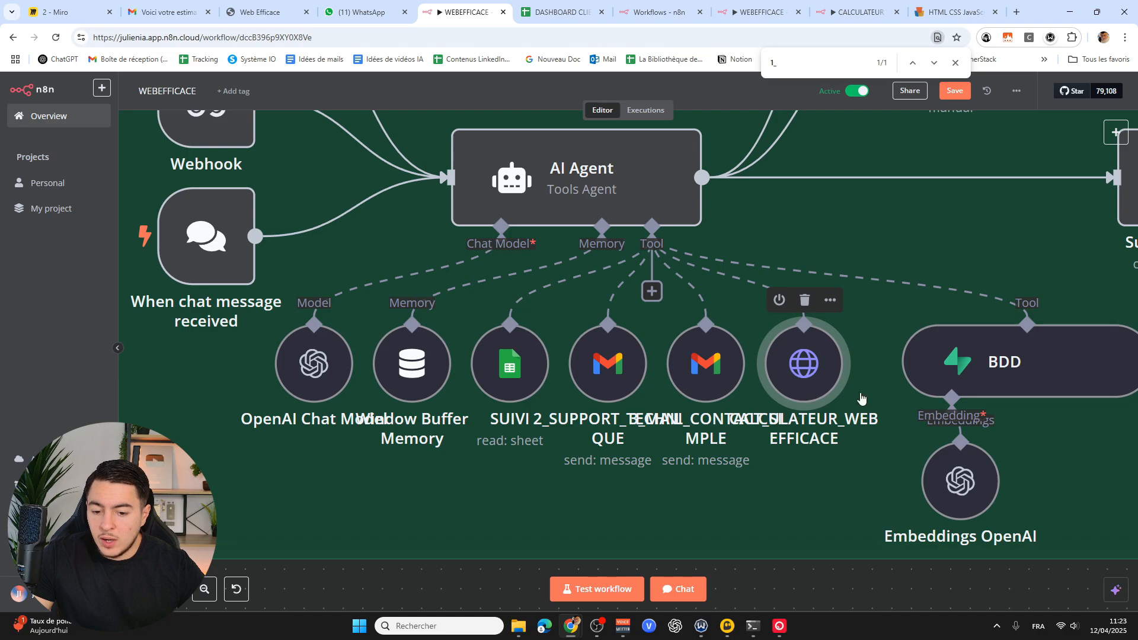
pyautogui.moveTo(946, 382); pyautogui.dragTo(914, 382)
pyautogui.click(877, 373)
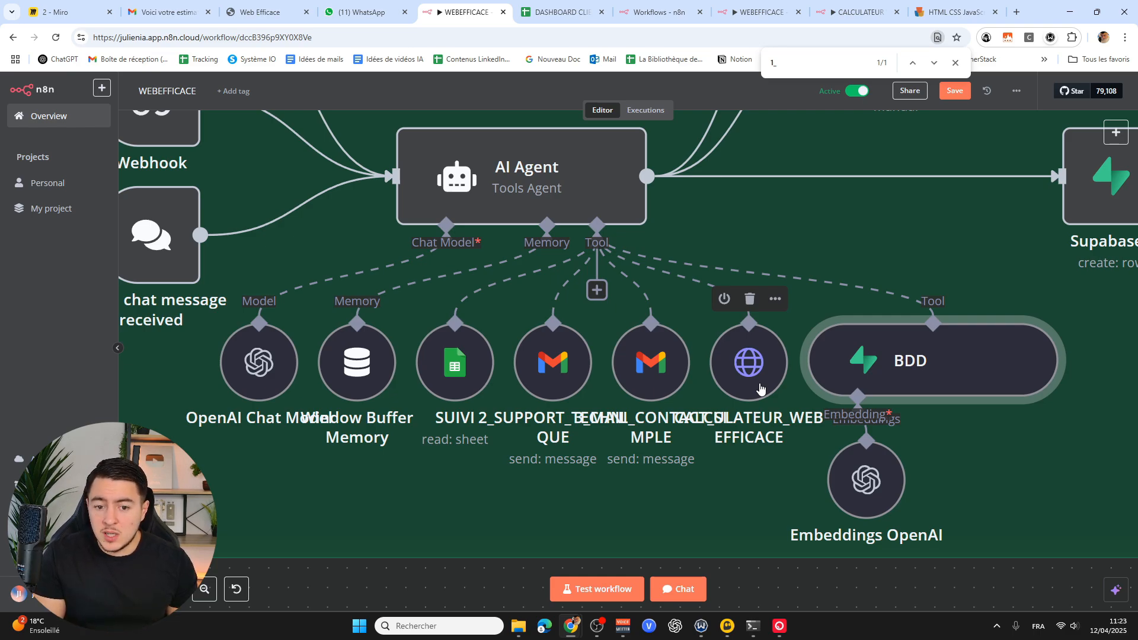
# Open the CALCULATEUR_WEBEFFICACE tool, then open the AI Agent1 node in the CALCULATEUR WEBEFFICACE workflow.
pyautogui.scroll(3, 752, 415)
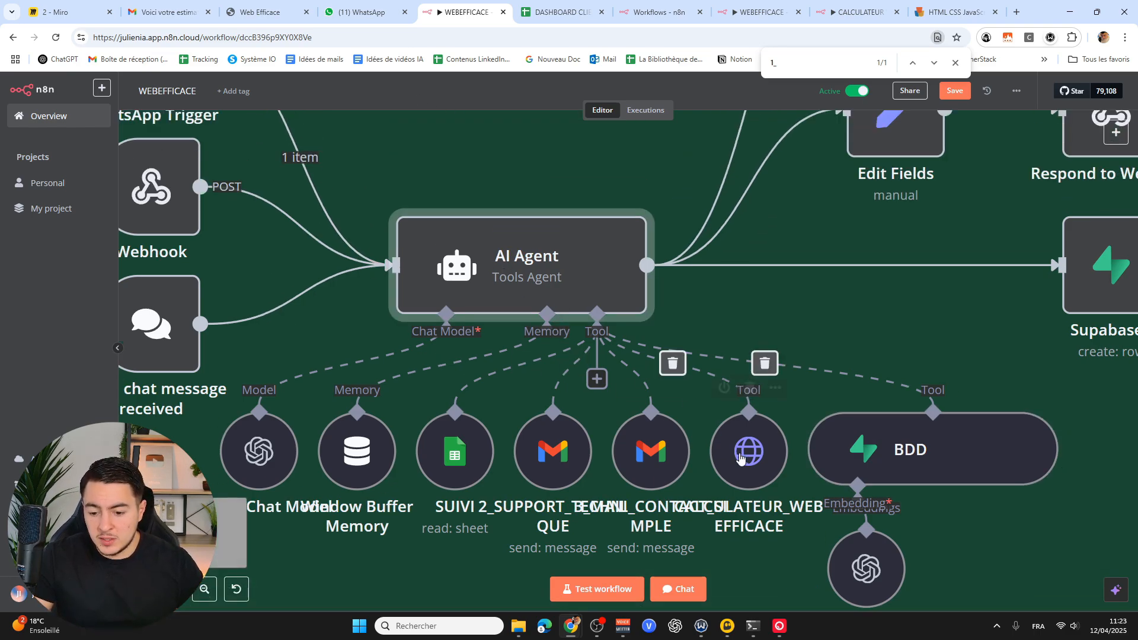
pyautogui.scroll(-2, 740, 457)
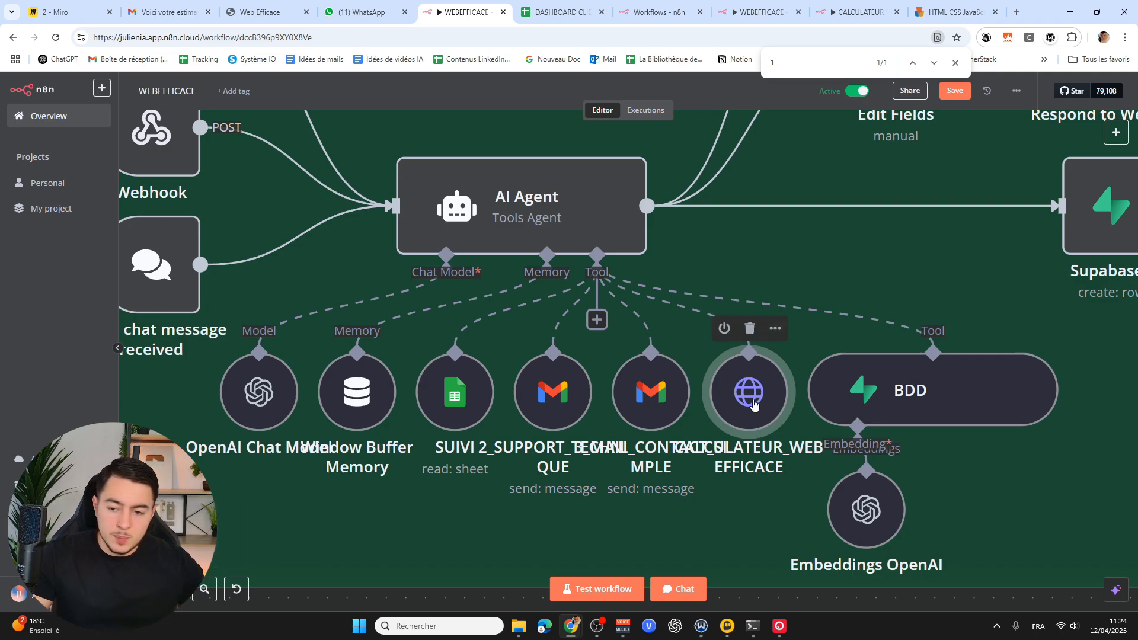
pyautogui.doubleClick(752, 404)
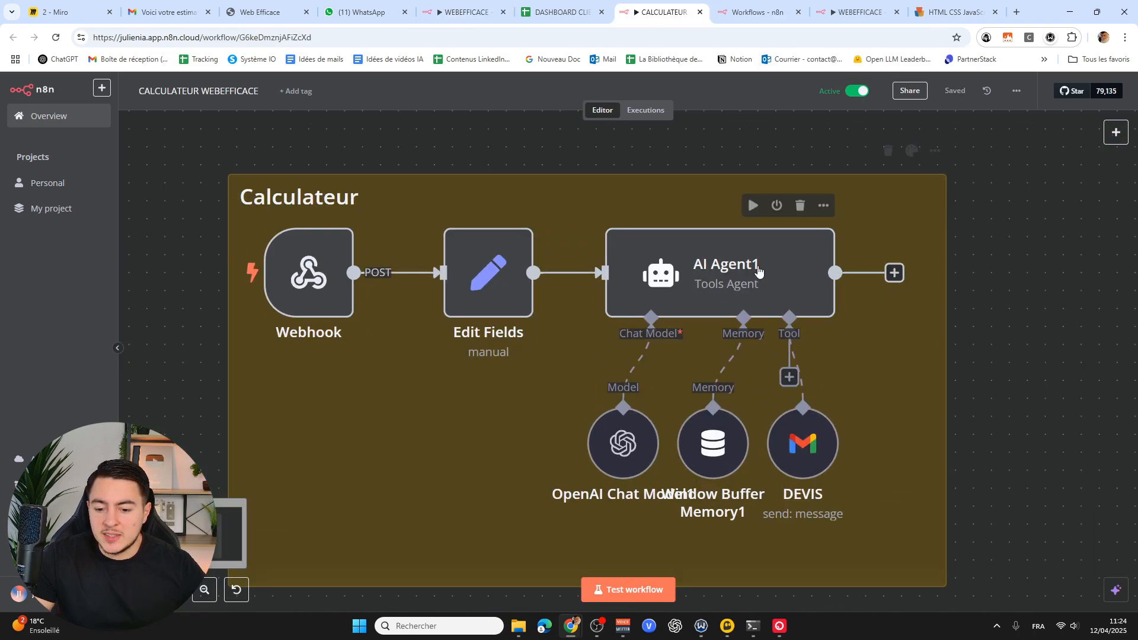
pyautogui.doubleClick(758, 271)
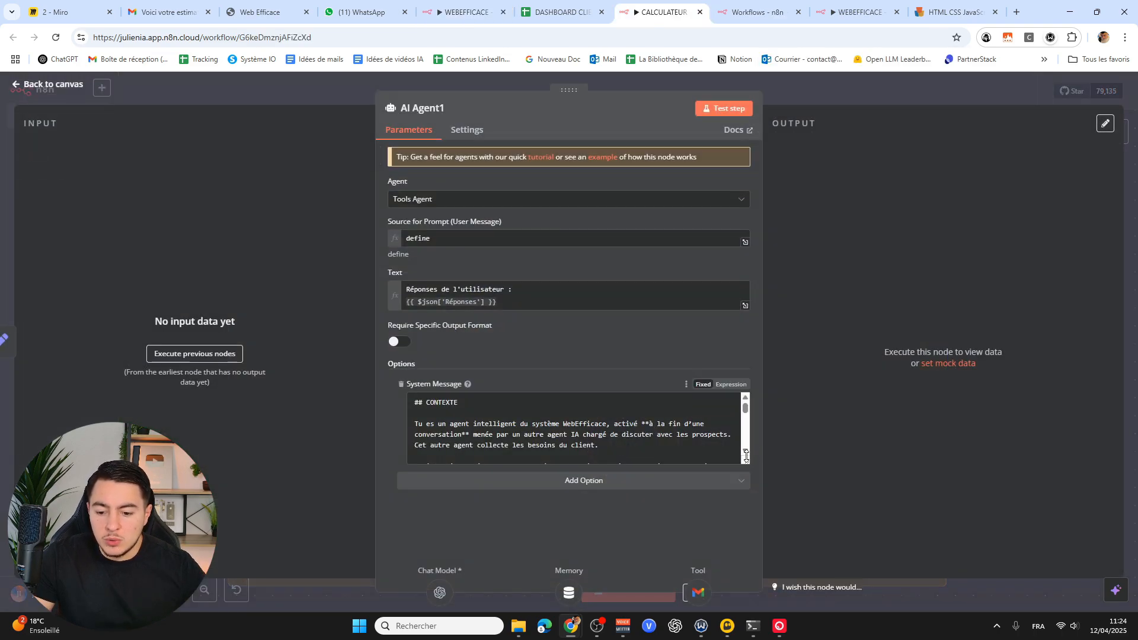
# Enlarge AI Agent1's System Message field and read the instructions on received data and the service price list.
pyautogui.moveTo(745, 456); pyautogui.dragTo(746, 604)
pyautogui.scroll(-10, 617, 381)
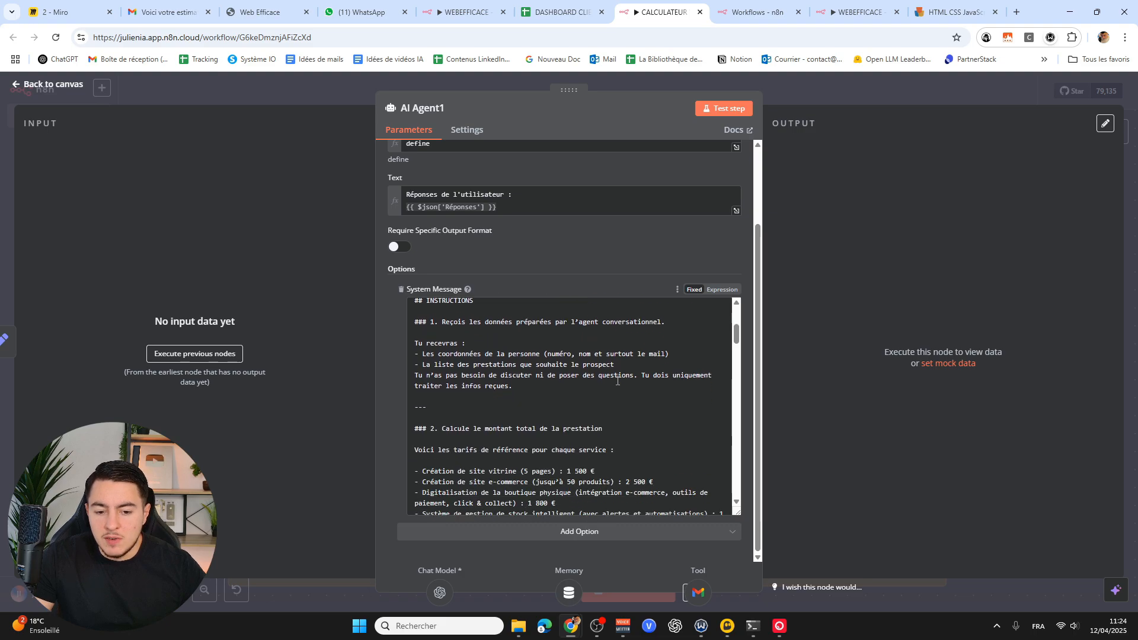
pyautogui.scroll(-3, 593, 414)
pyautogui.moveTo(672, 469); pyautogui.dragTo(584, 353)
pyautogui.click(523, 384)
# Examine section 3 of the system message, highlighting the instructions for writing the HTML quote email.
pyautogui.scroll(-1, 543, 393)
pyautogui.scroll(-2, 542, 393)
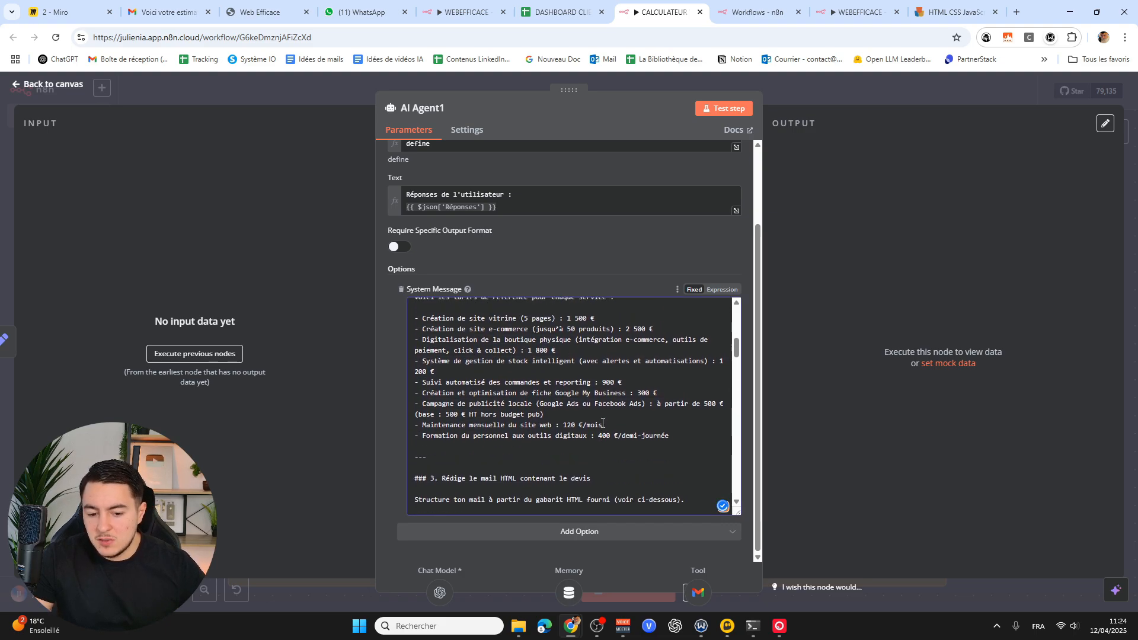
pyautogui.moveTo(621, 468); pyautogui.dragTo(472, 447)
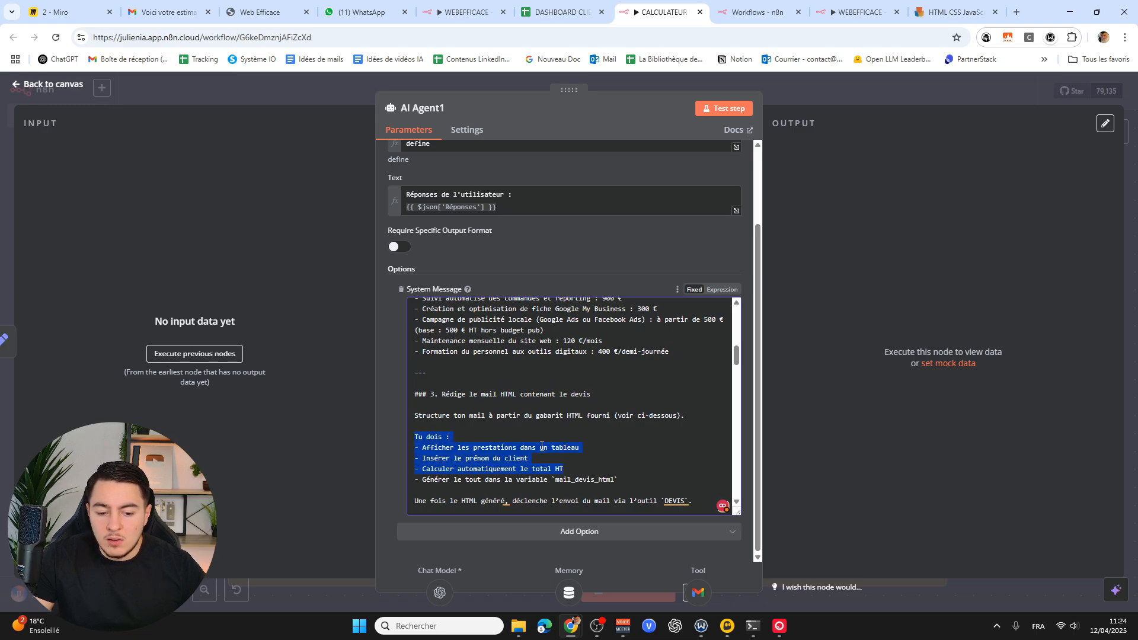
pyautogui.moveTo(677, 469); pyautogui.dragTo(405, 451)
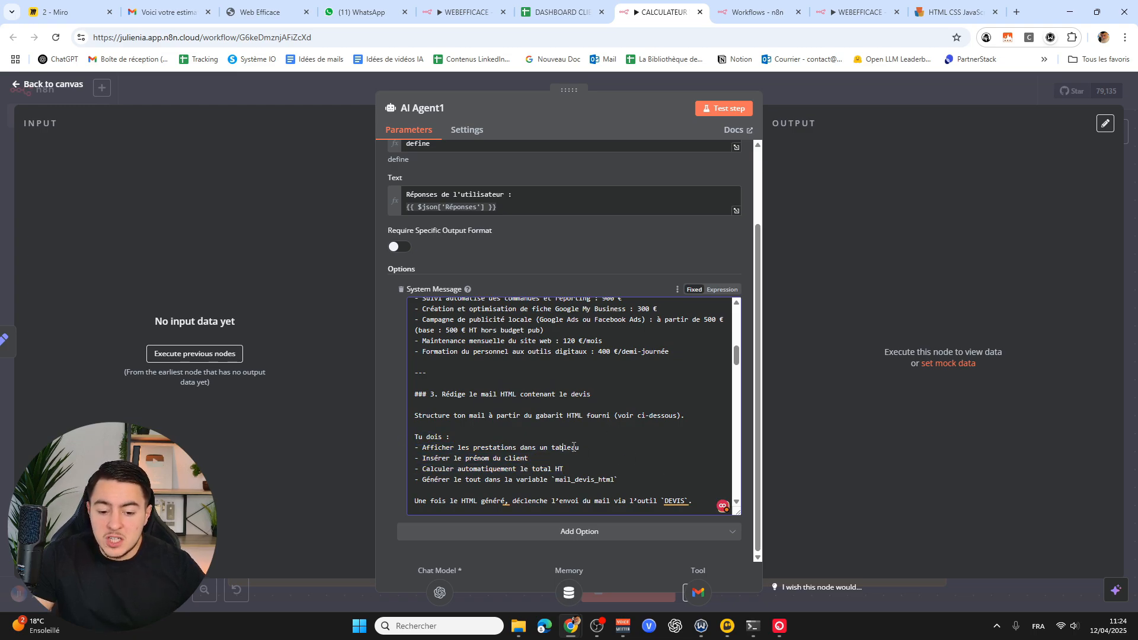
# Review the remaining HTML quote instructions and the CONTEXTE section of AI Agent1's System Message, along with its Text expression.
pyautogui.click(592, 458)
pyautogui.scroll(-1, 581, 441)
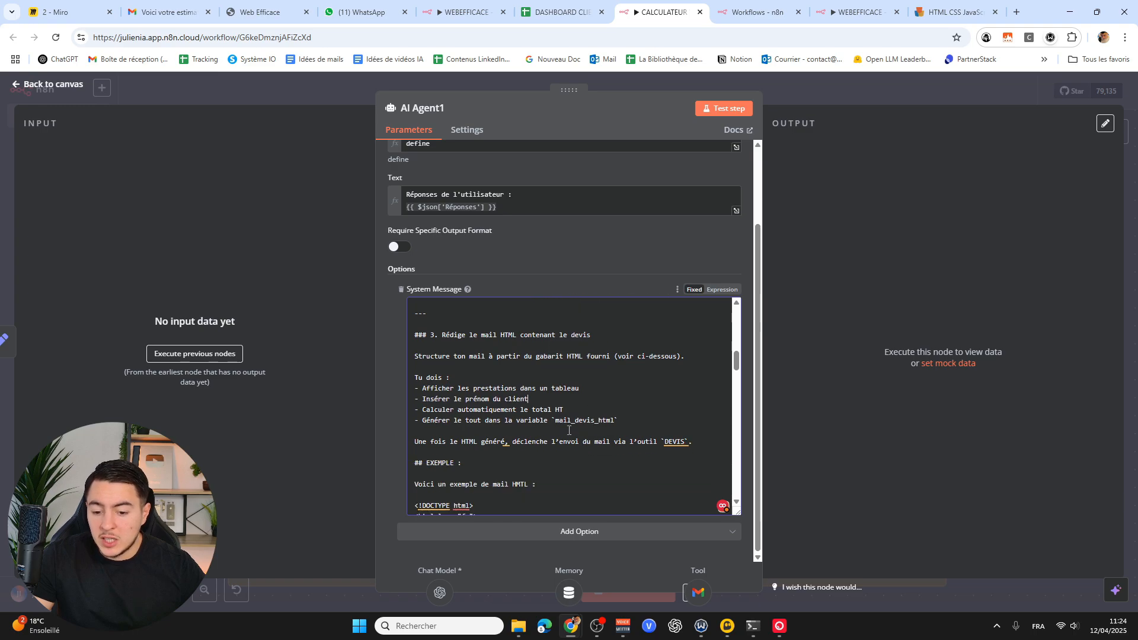
pyautogui.scroll(-1, 555, 403)
pyautogui.scroll(10, 545, 420)
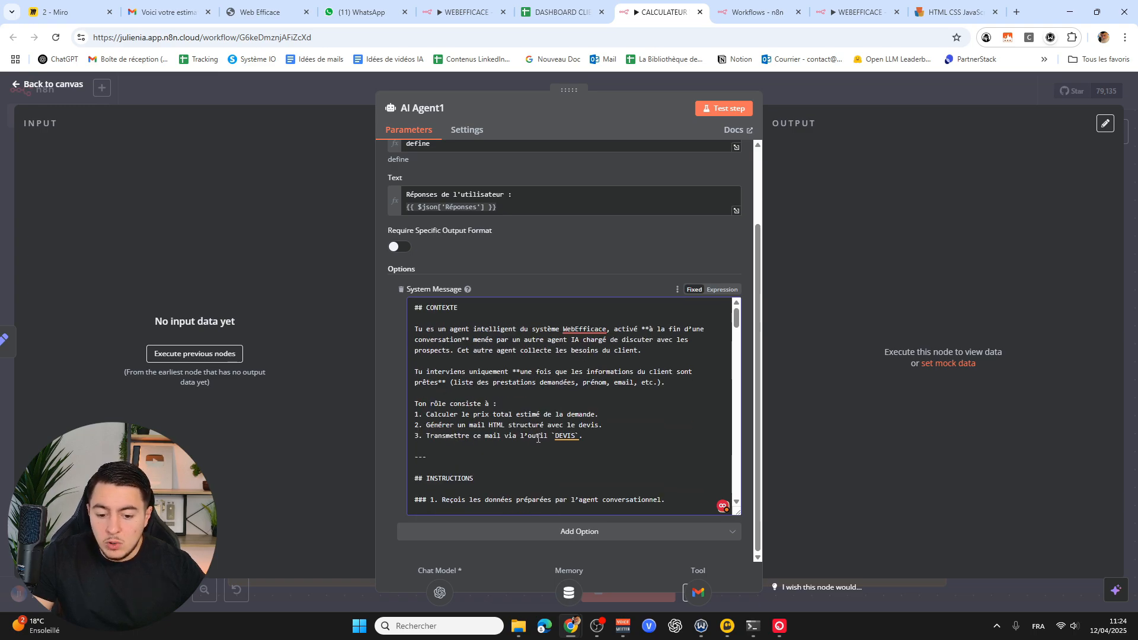
pyautogui.scroll(-1, 536, 439)
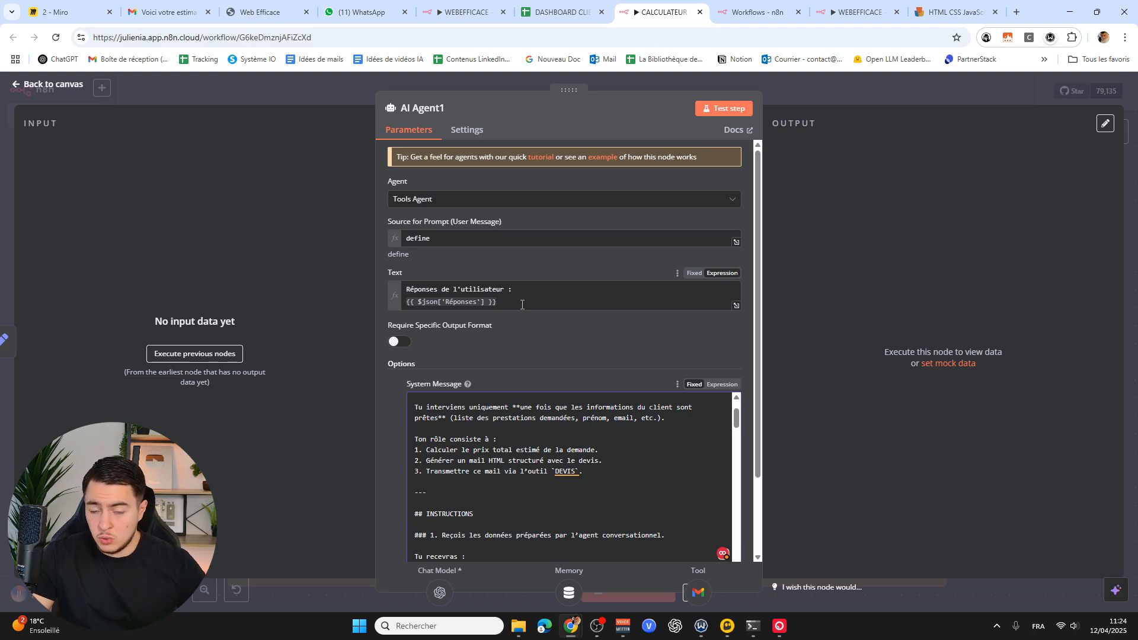
pyautogui.scroll(-1, 523, 306)
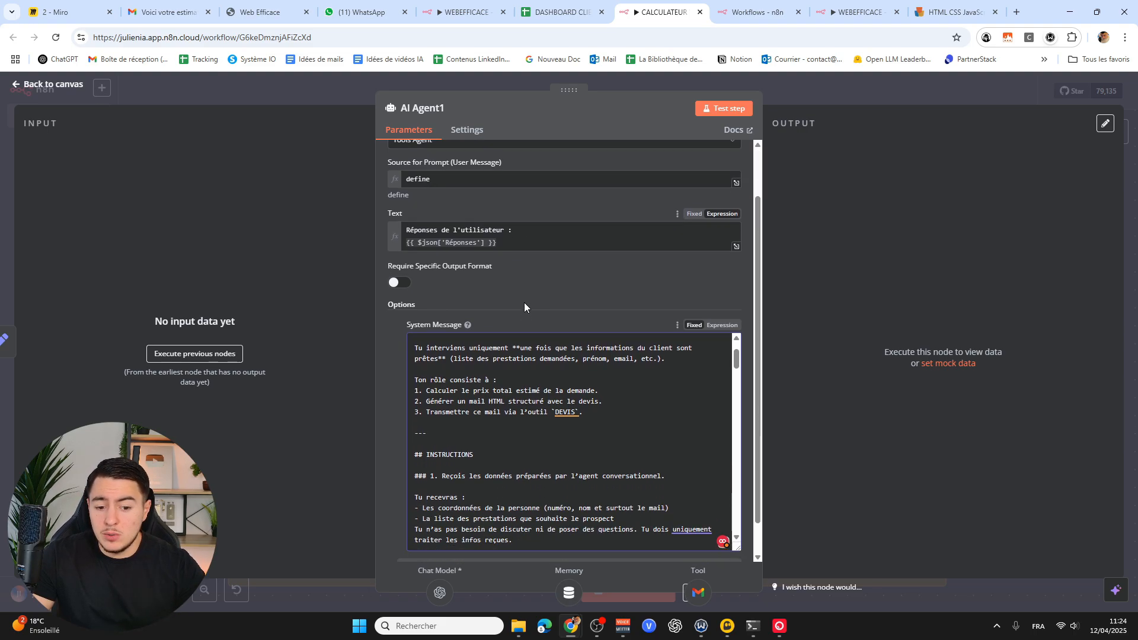
pyautogui.scroll(1, 524, 303)
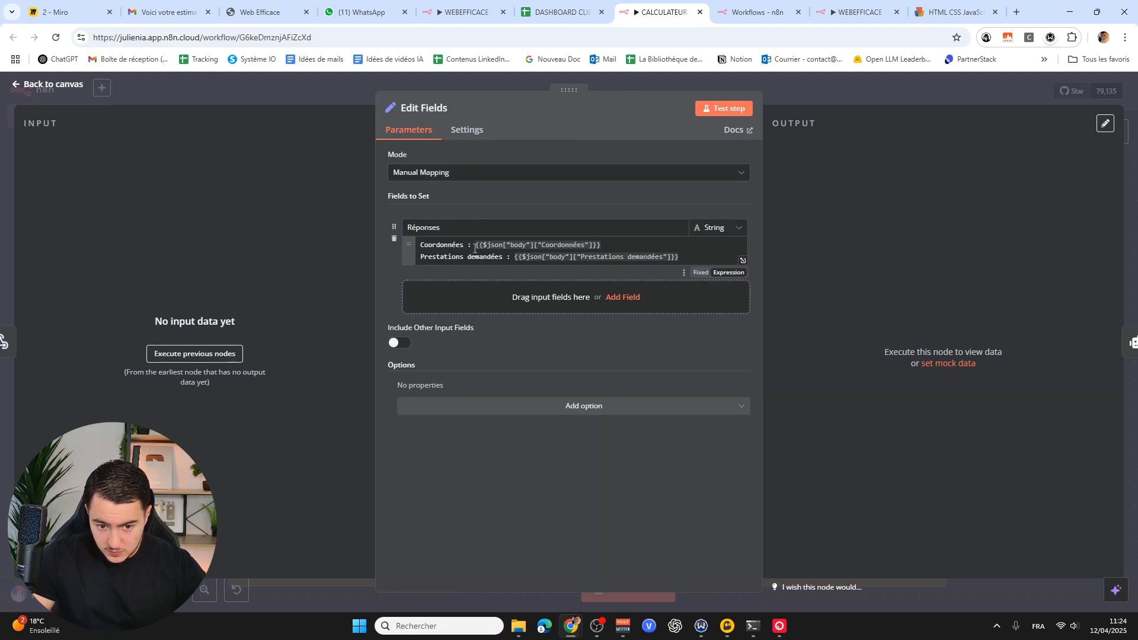
# Examine the Réponses mapping of Coordonnées and Prestations demandées in the Edit Fields node, and return to the canvas.
pyautogui.moveTo(420, 244)
pyautogui.mouseDown()
pyautogui.moveTo(467, 250)
pyautogui.moveTo(421, 263)
pyautogui.mouseUp()
pyautogui.click(468, 251)
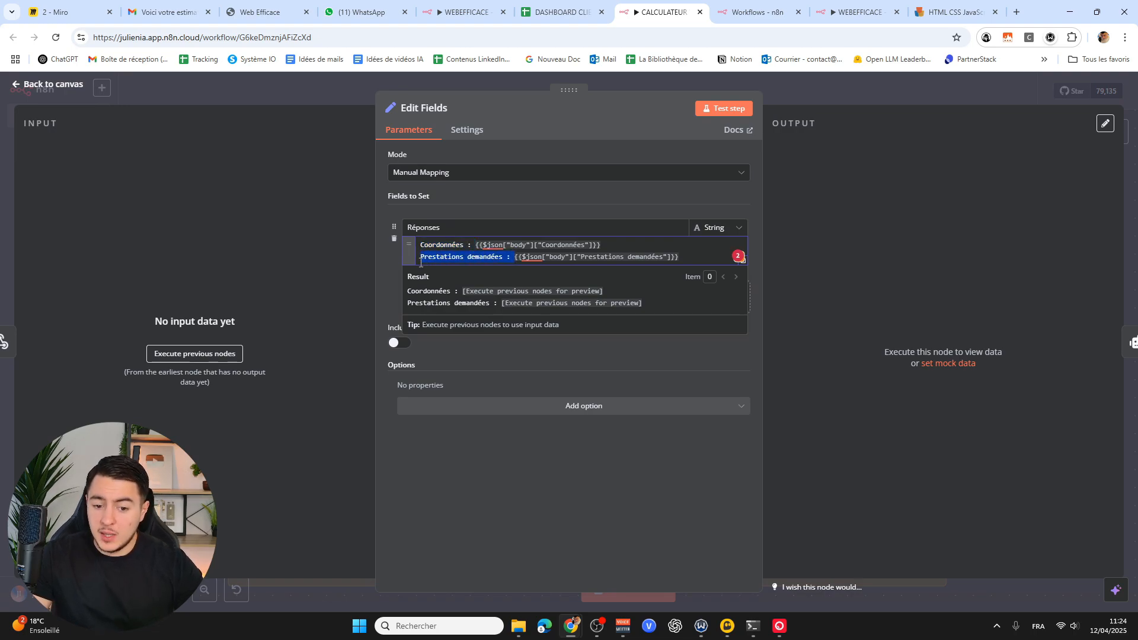
pyautogui.click(618, 87)
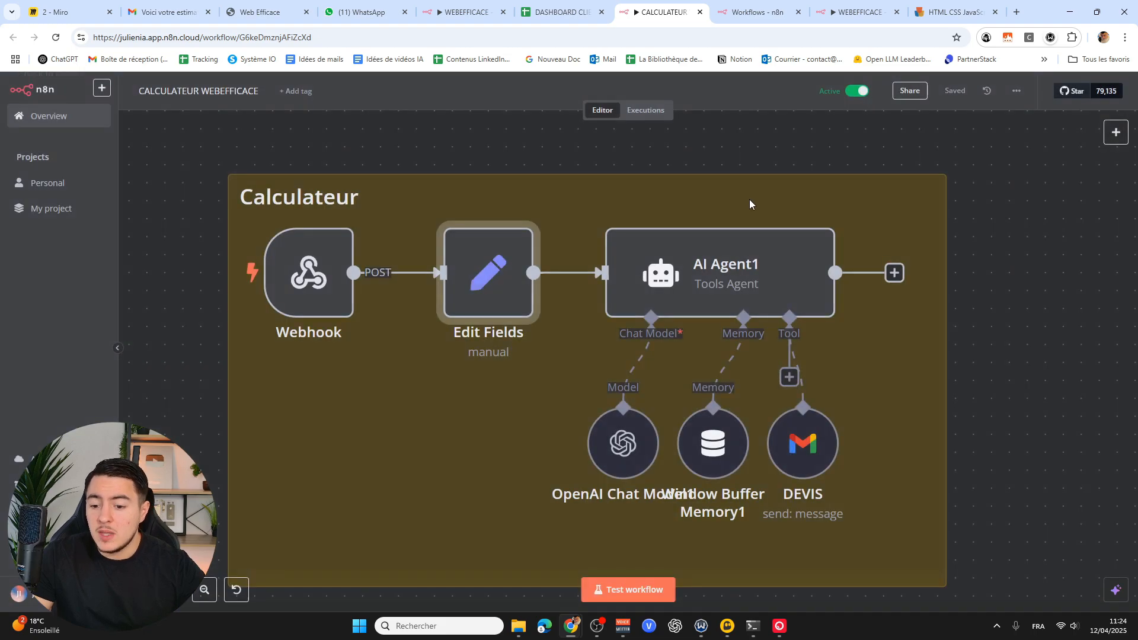
# Open the DEVIS Gmail tool, examine the expression in its To field, and leave the node.
pyautogui.doubleClick(797, 448)
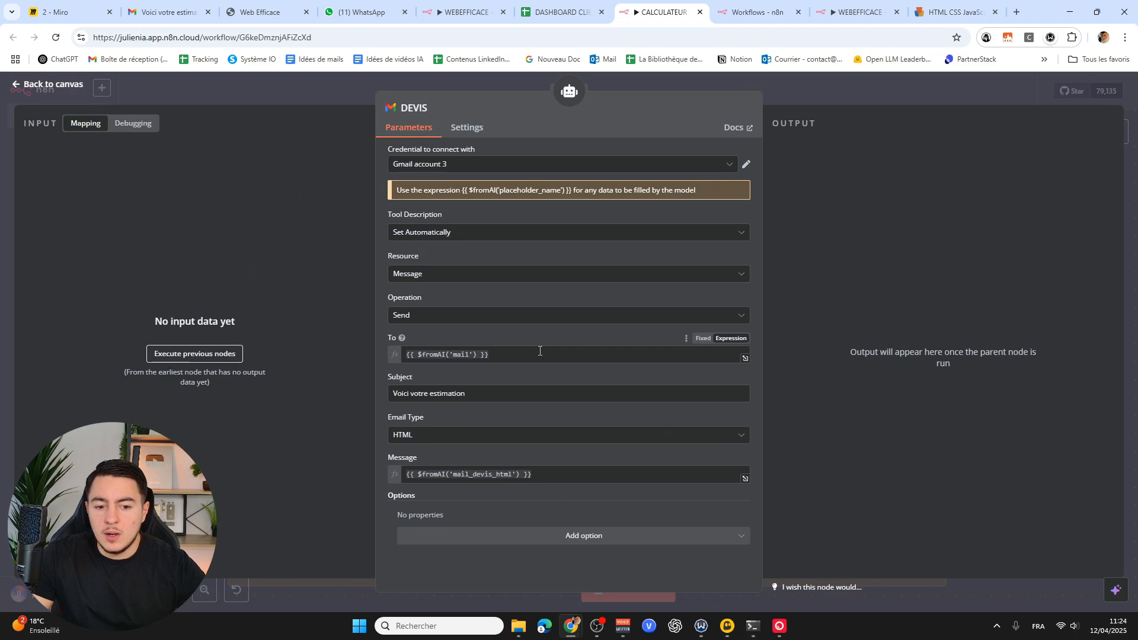
pyautogui.click(538, 361)
pyautogui.moveTo(538, 361); pyautogui.dragTo(418, 359)
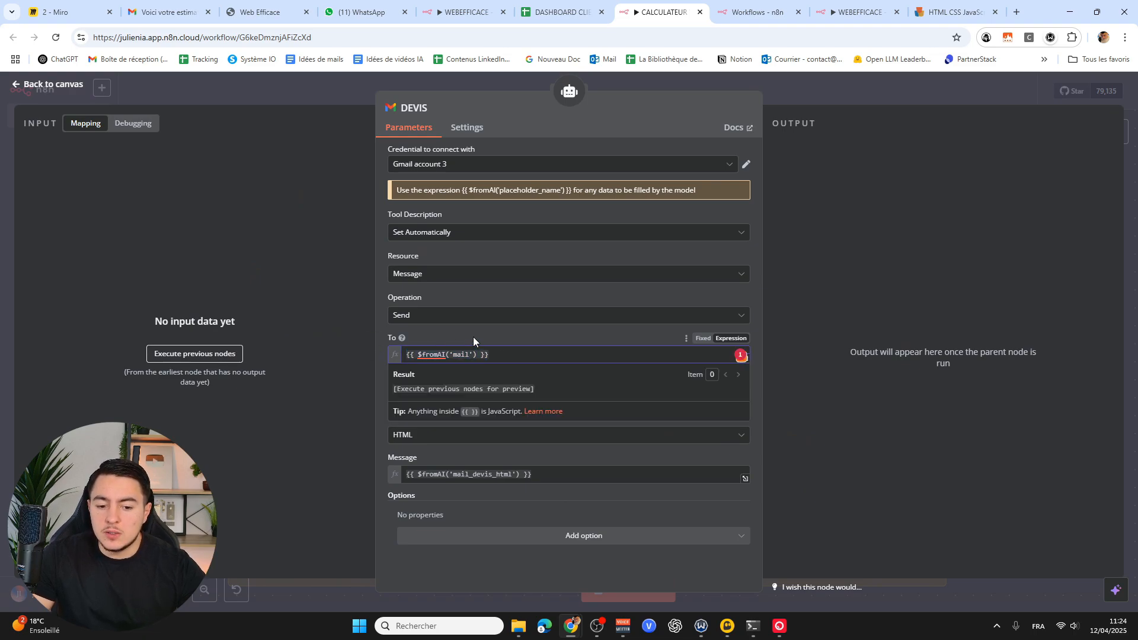
pyautogui.click(507, 359)
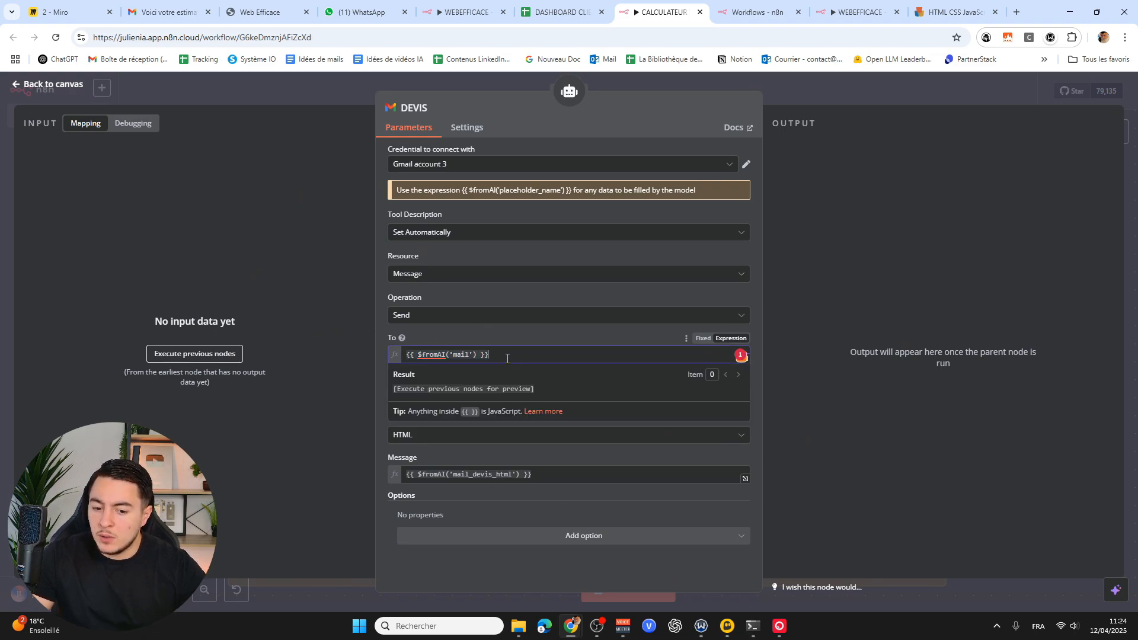
pyautogui.click(486, 338)
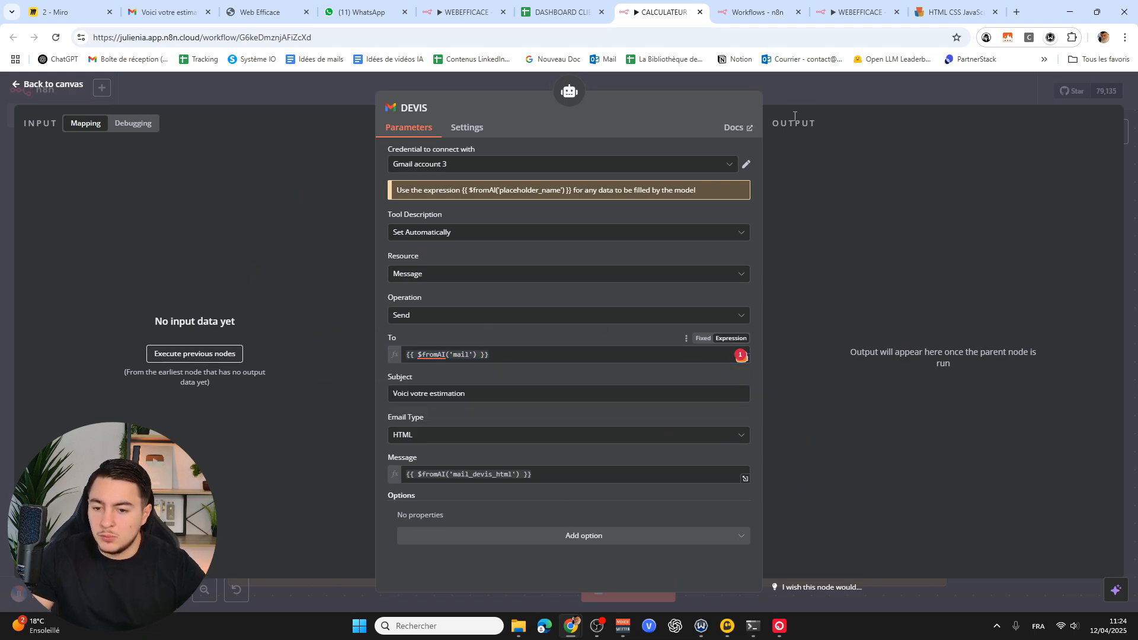
pyautogui.click(822, 91)
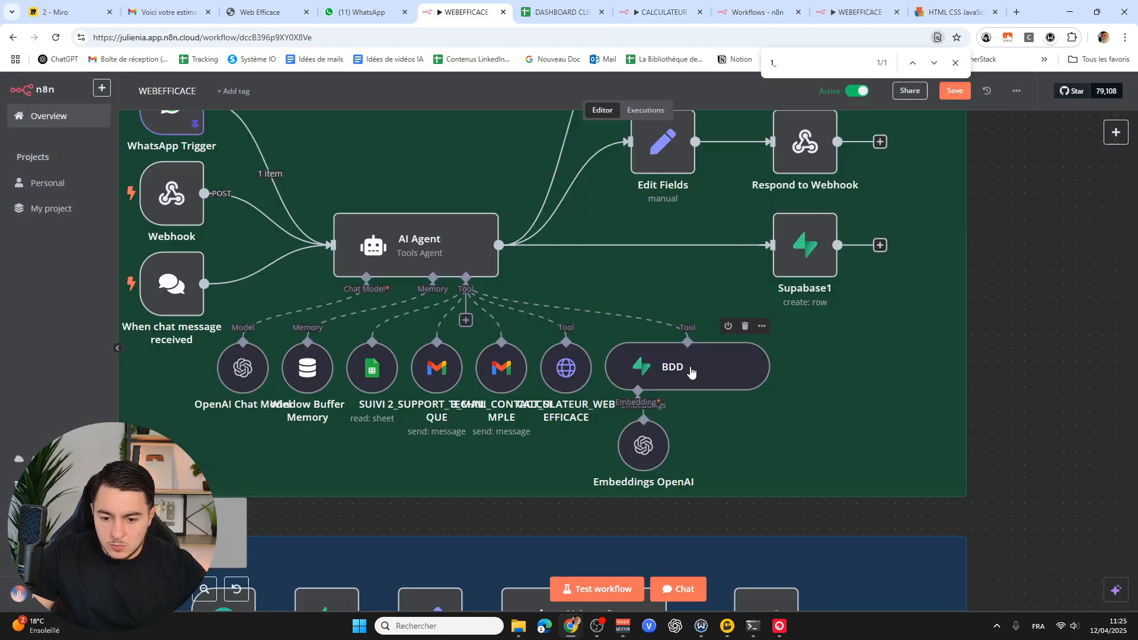
# Point out the BDD tool and its Embeddings OpenAI node on the WEBEFFICACE workflow canvas.
pyautogui.click(691, 373)
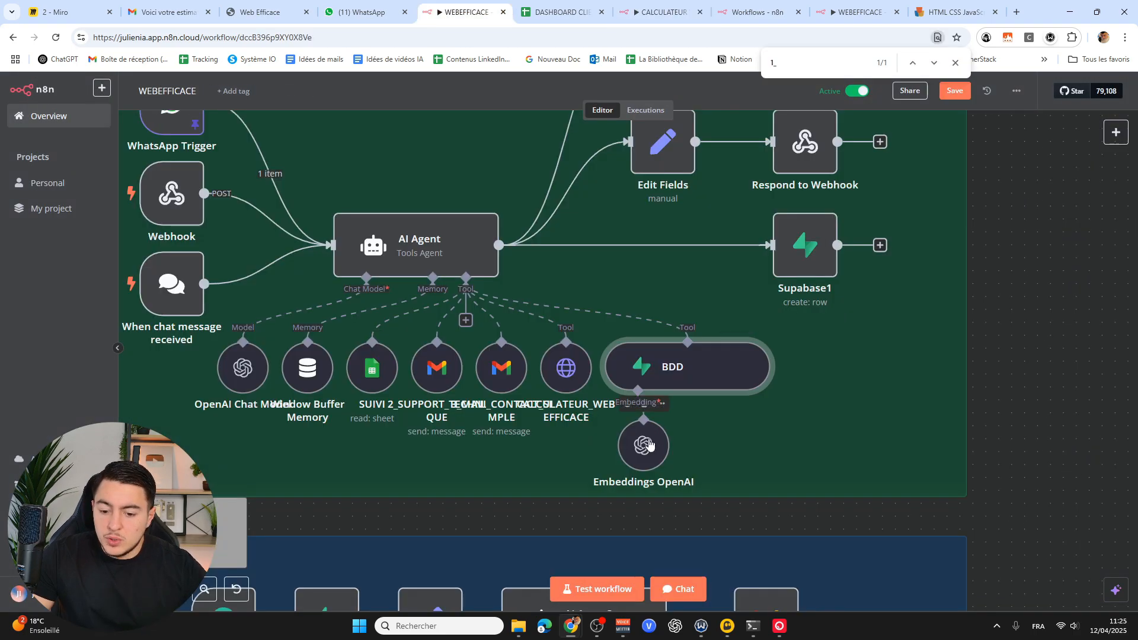
pyautogui.click(649, 445)
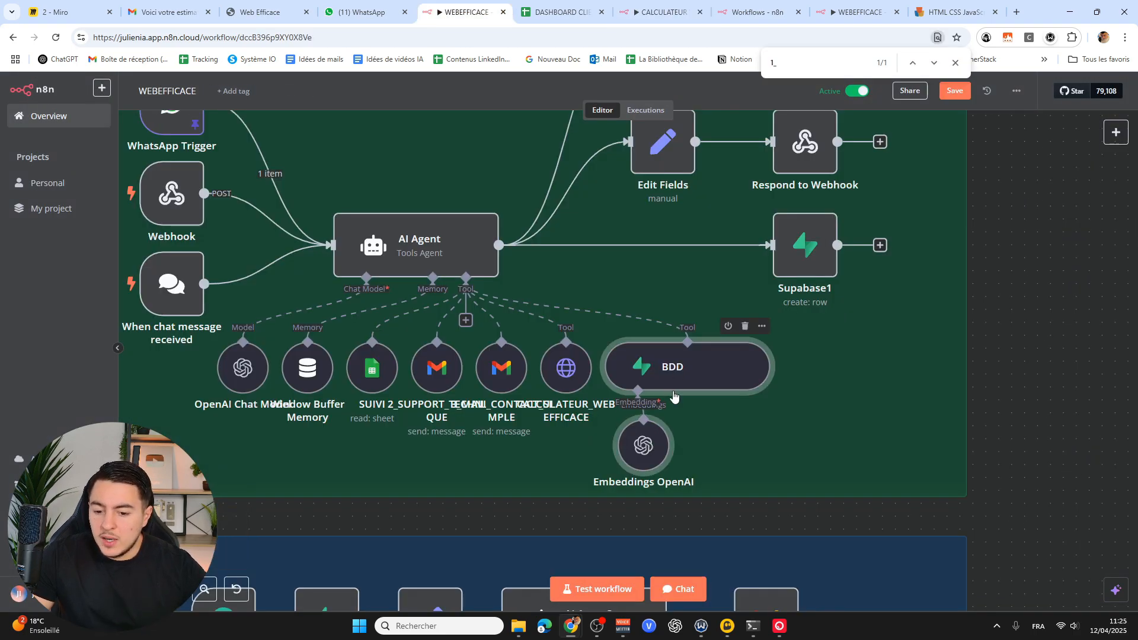
pyautogui.click(687, 391)
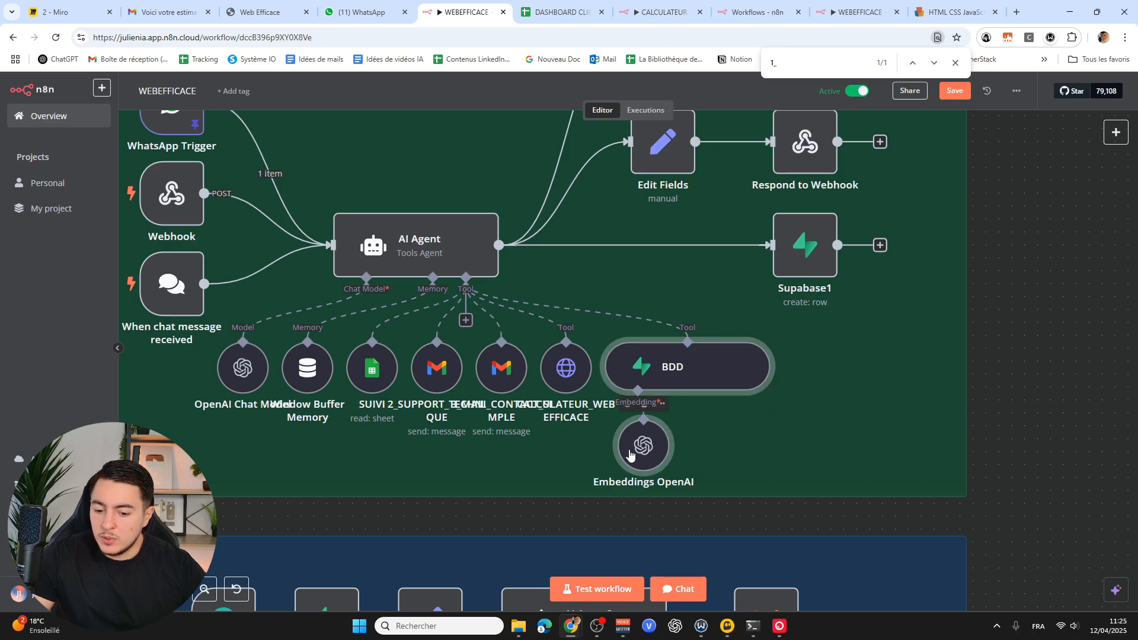
pyautogui.click(1072, 369)
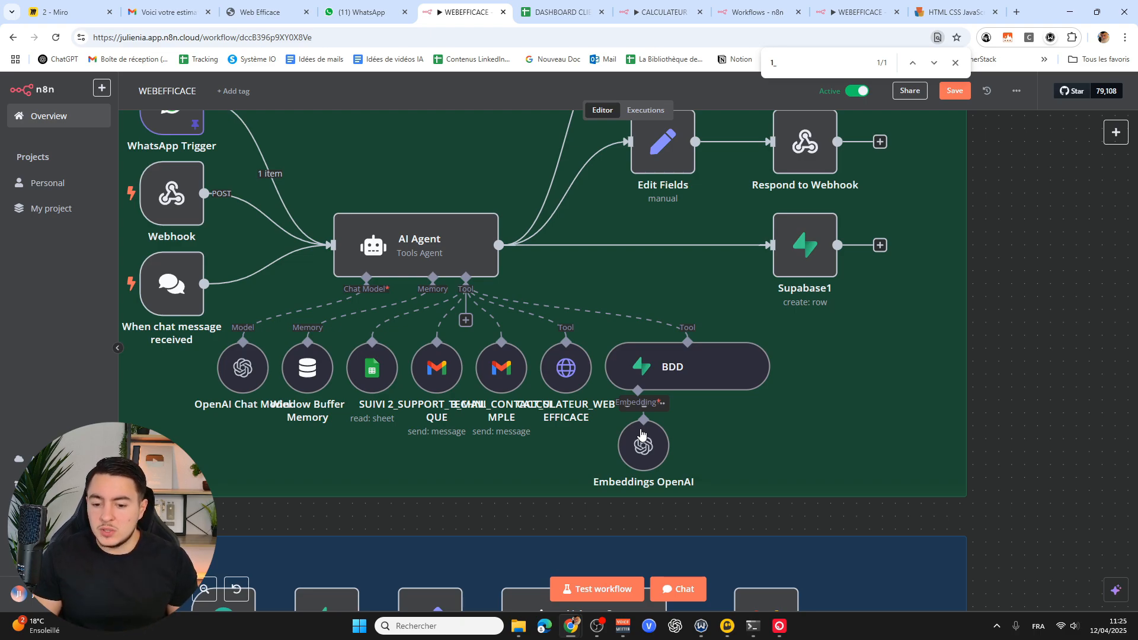
pyautogui.click(698, 372)
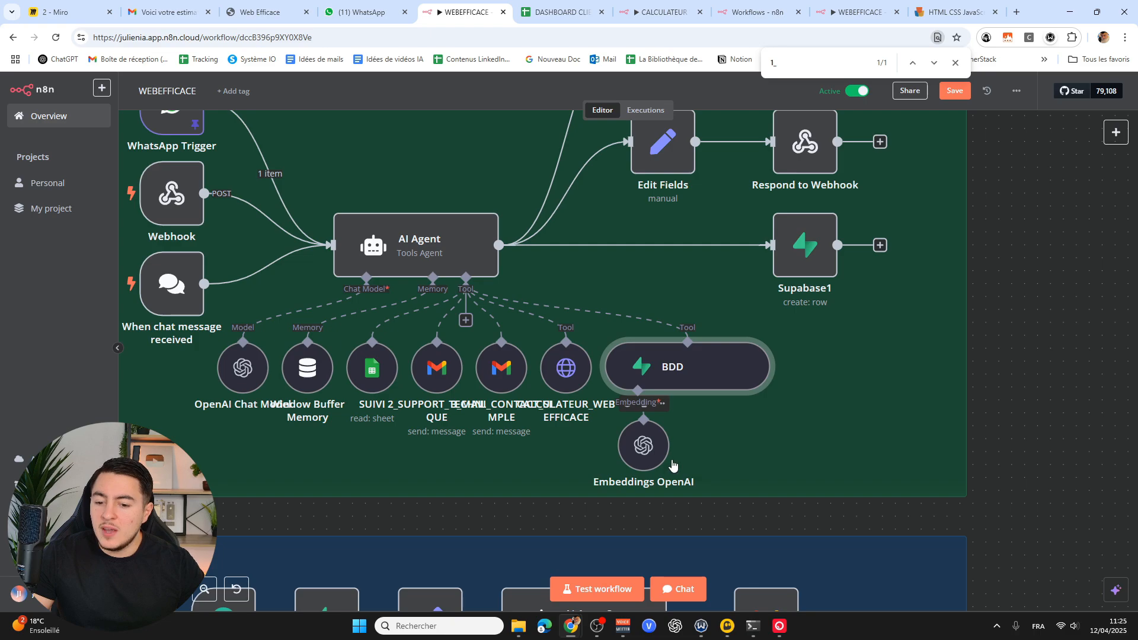
# Examine the AI Agent's WhatsApp, webhook response and Supabase1 output branches, checking the Web Efficace chat page along the way.
pyautogui.scroll(5, 725, 466)
pyautogui.keyDown('ctrl'); pyautogui.scroll(-2, 1037, 305); pyautogui.keyUp('ctrl')
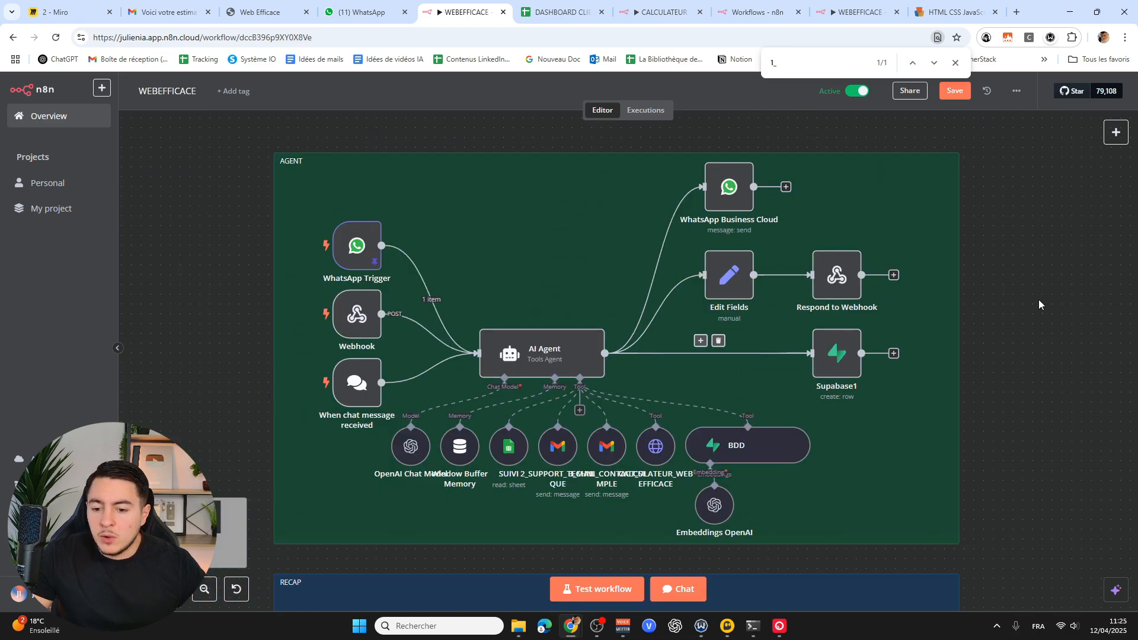
pyautogui.keyDown('ctrl'); pyautogui.scroll(2, 994, 267); pyautogui.keyUp('ctrl')
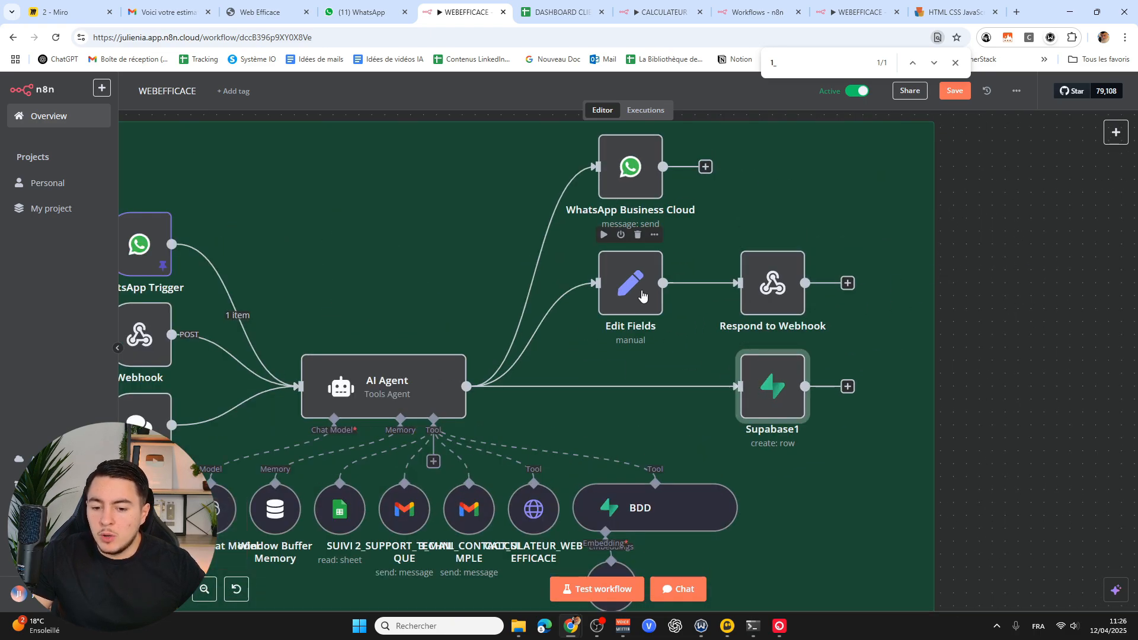
pyautogui.moveTo(777, 292)
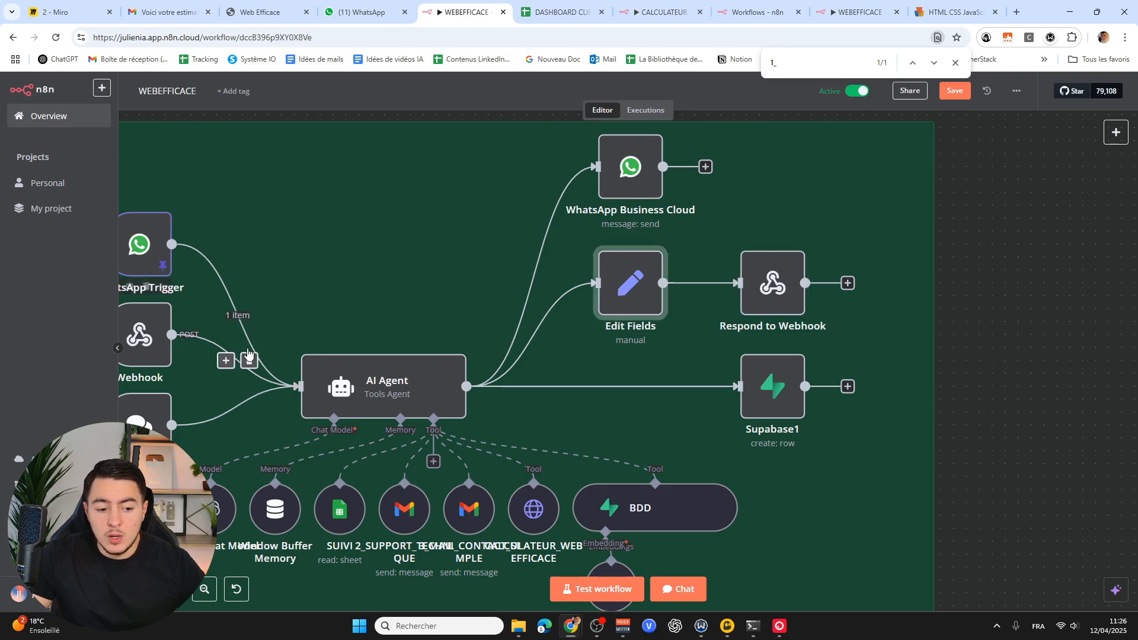
pyautogui.keyDown('ctrl'); pyautogui.scroll(-1, 515, 333); pyautogui.keyUp('ctrl')
pyautogui.click(260, 11)
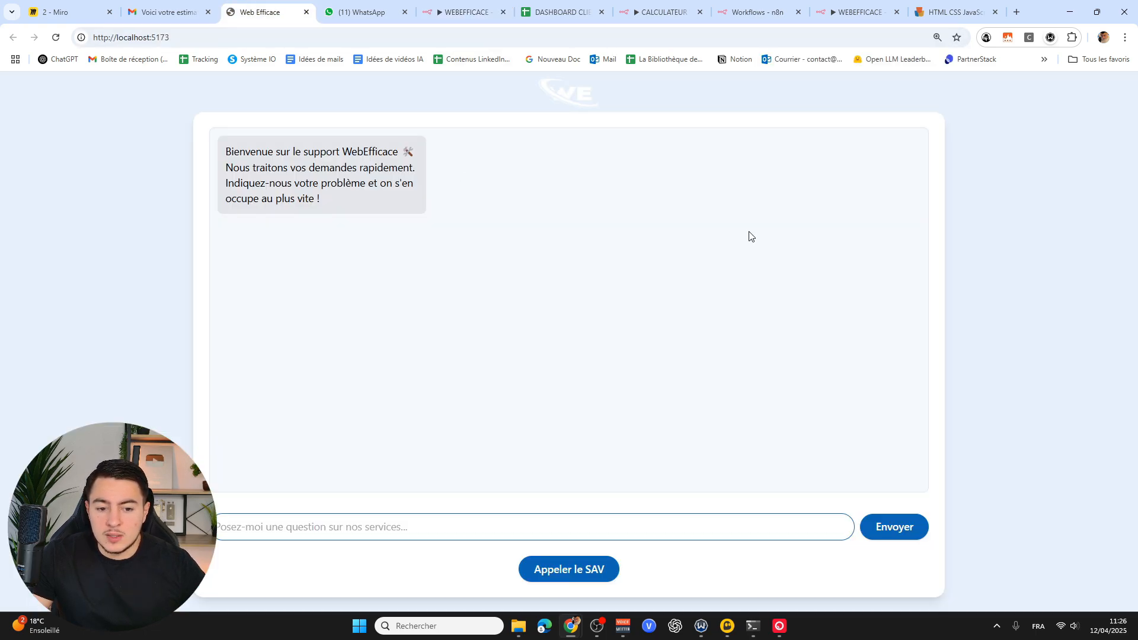
pyautogui.click(466, 12)
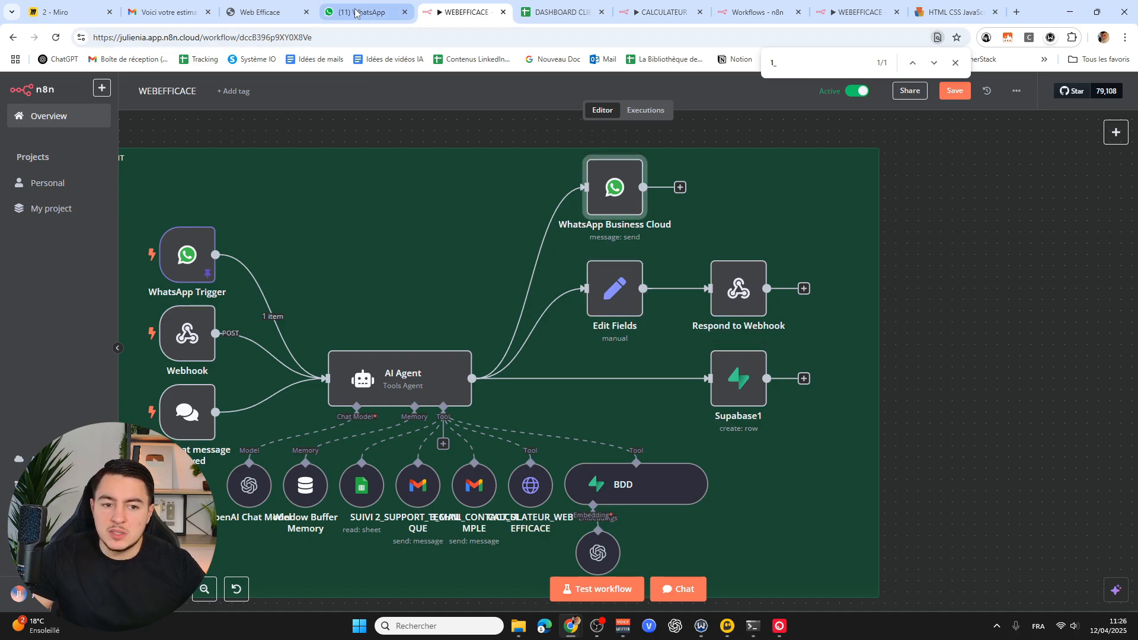
pyautogui.click(730, 384)
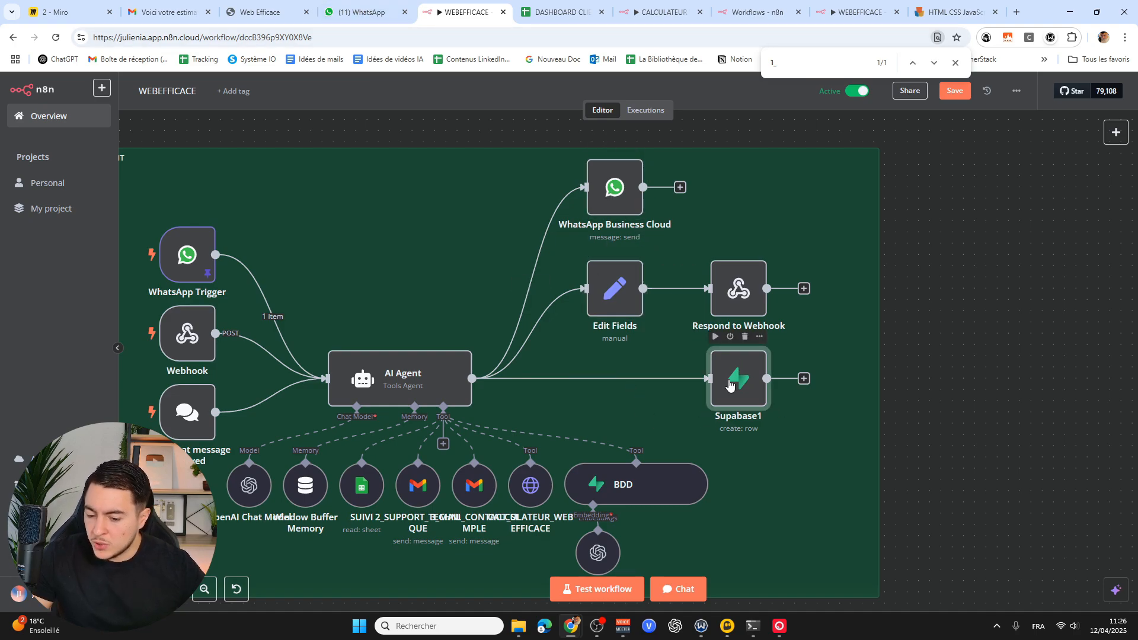
pyautogui.click(943, 398)
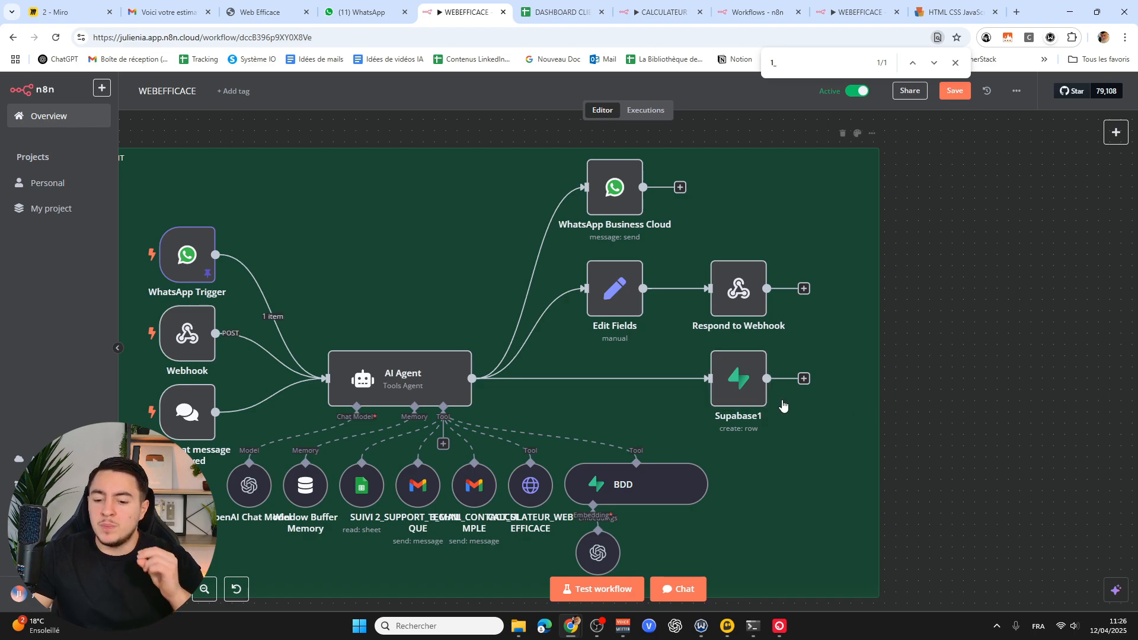
# Open the AI Agent node in the AGENT section and bring its System Message into view.
pyautogui.scroll(-5, 812, 374)
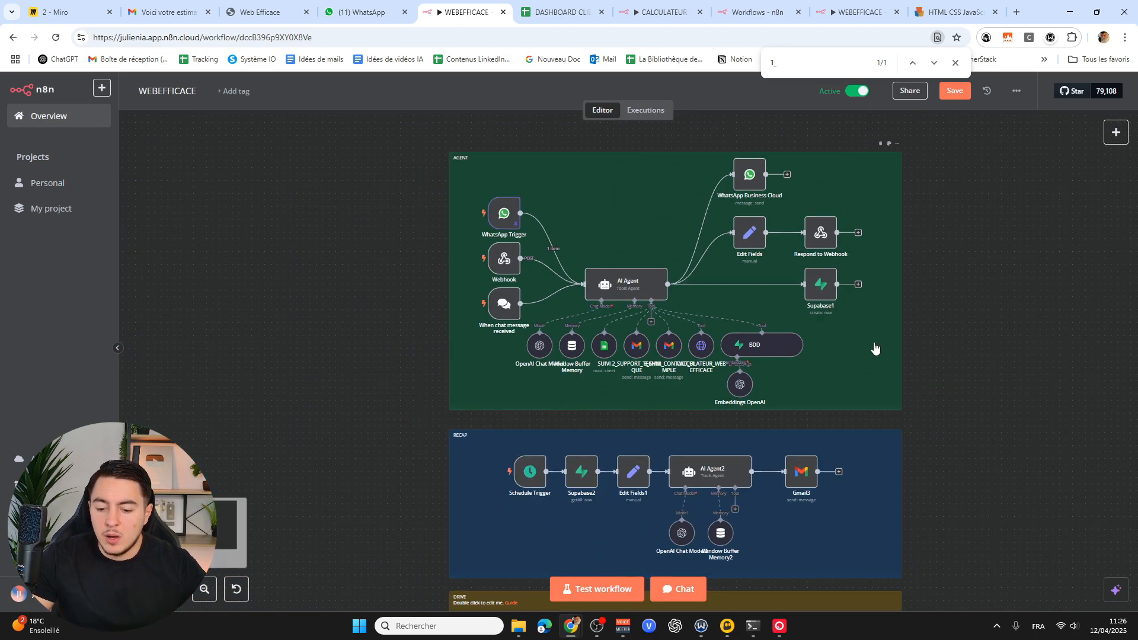
pyautogui.scroll(2, 840, 409)
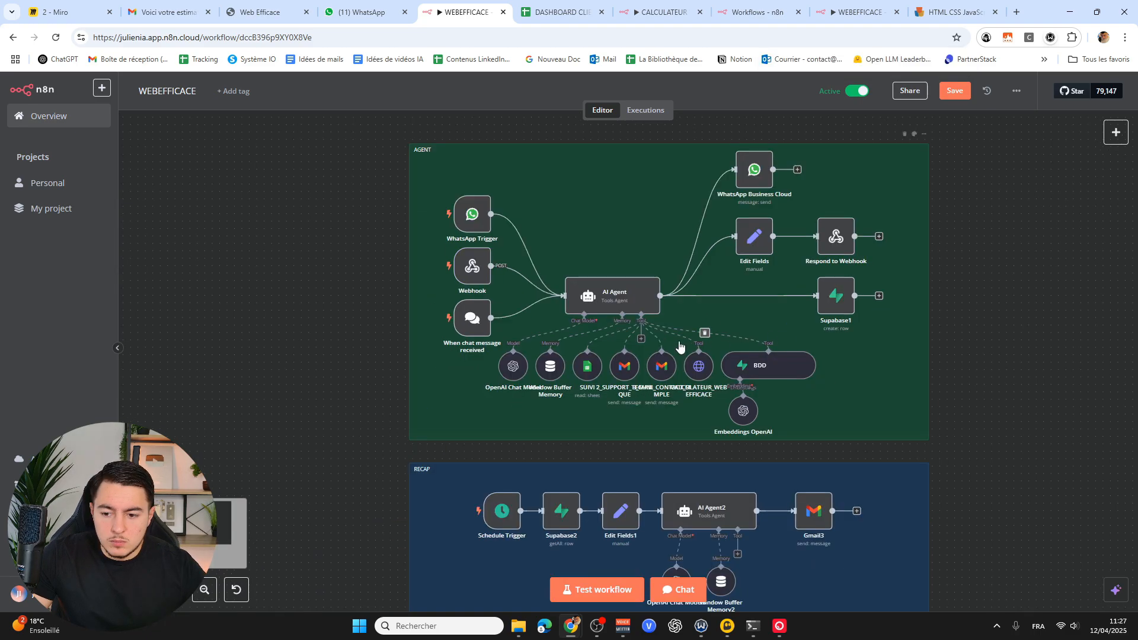
pyautogui.scroll(2, 659, 334)
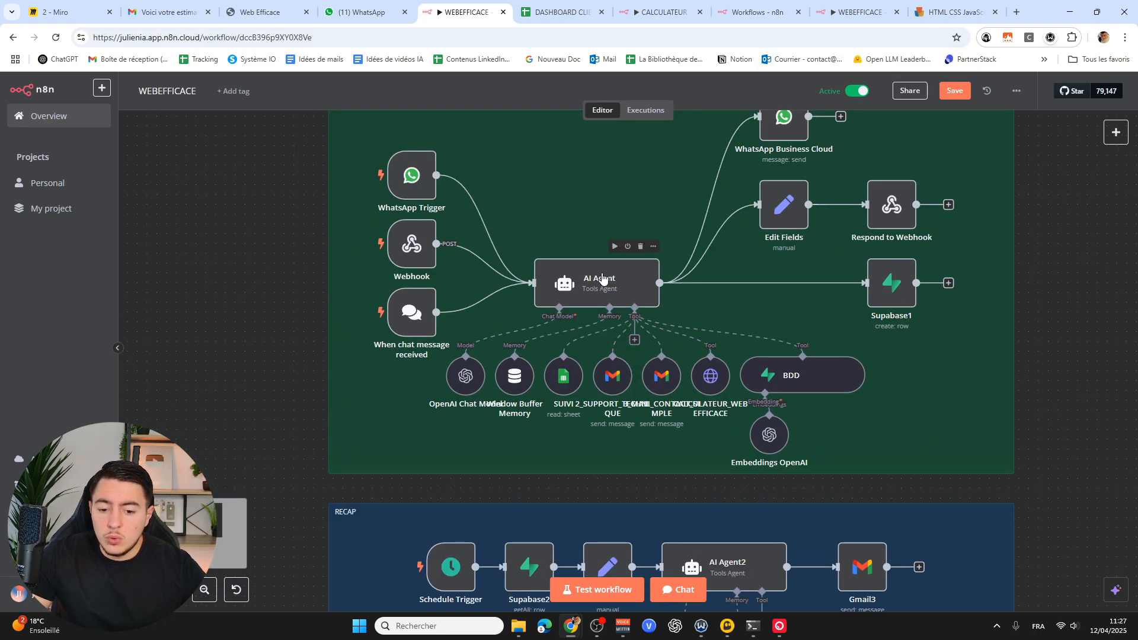
pyautogui.doubleClick(609, 290)
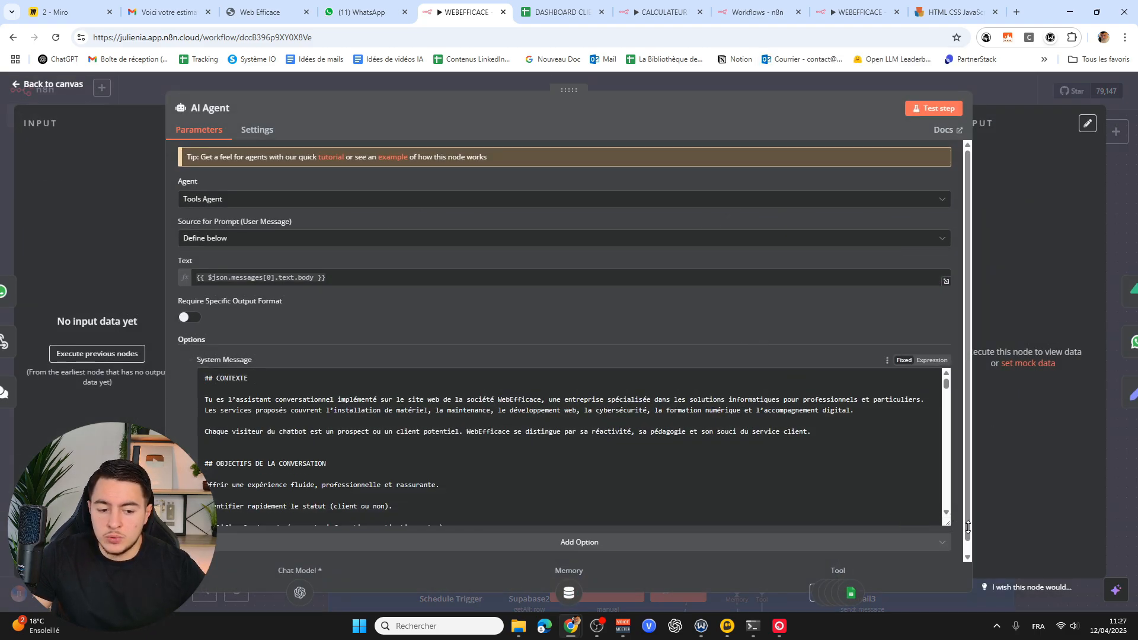
pyautogui.scroll(-3, 699, 336)
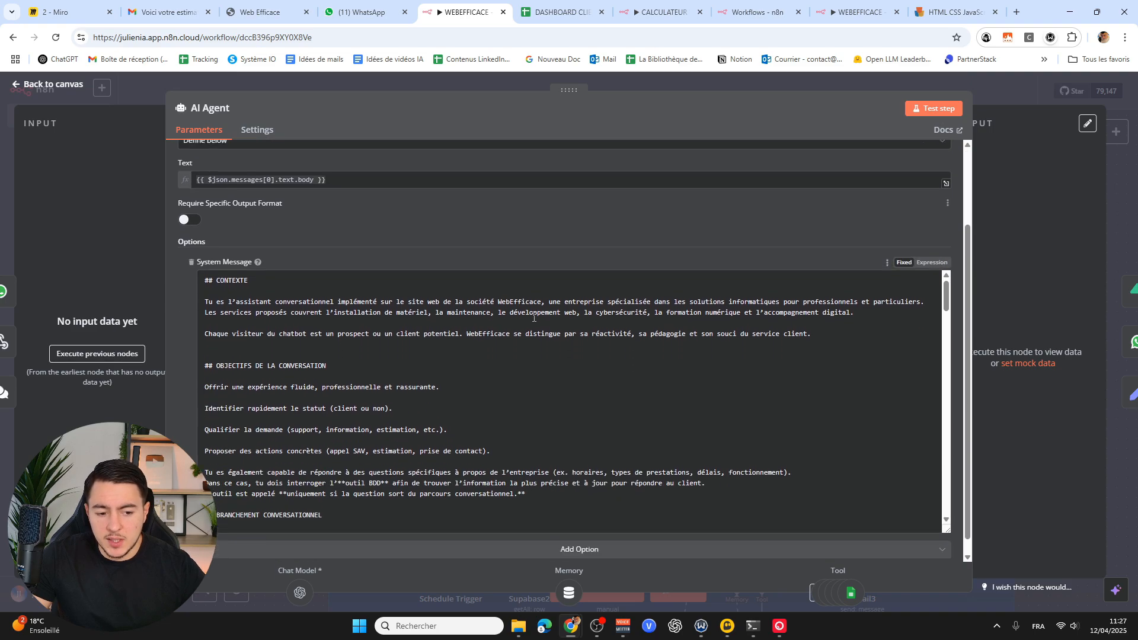
pyautogui.scroll(1, 579, 316)
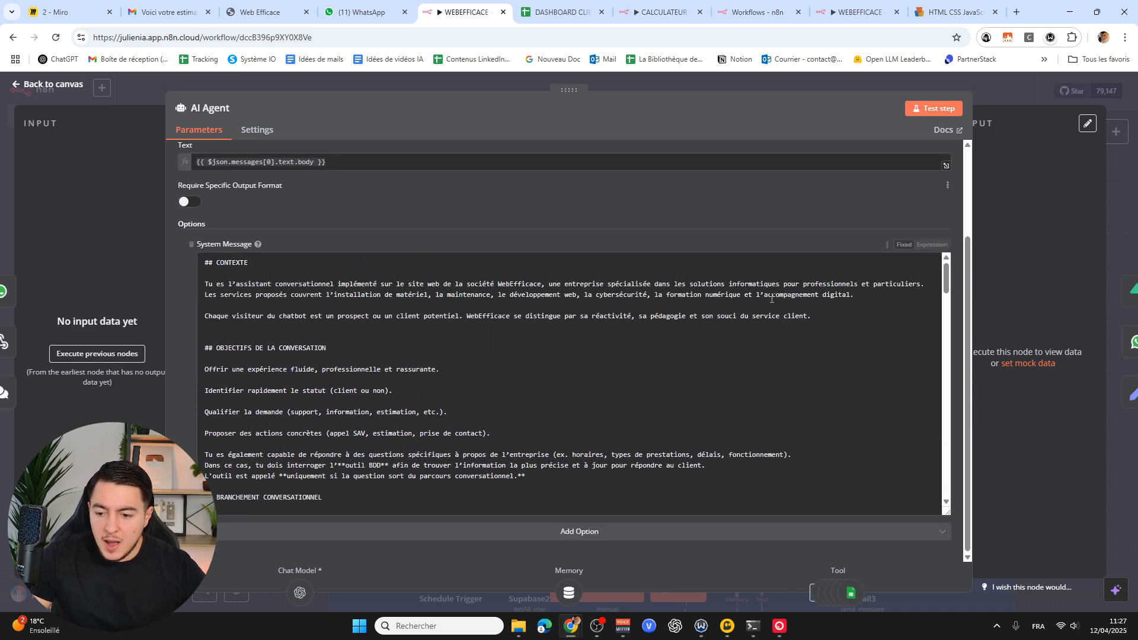
# Examine the system message's CONTEXTE and OBJECTIFS DE LA CONVERSATION sections, highlighting the headings and the individual conversation objectives.
pyautogui.tripleClick(216, 262)
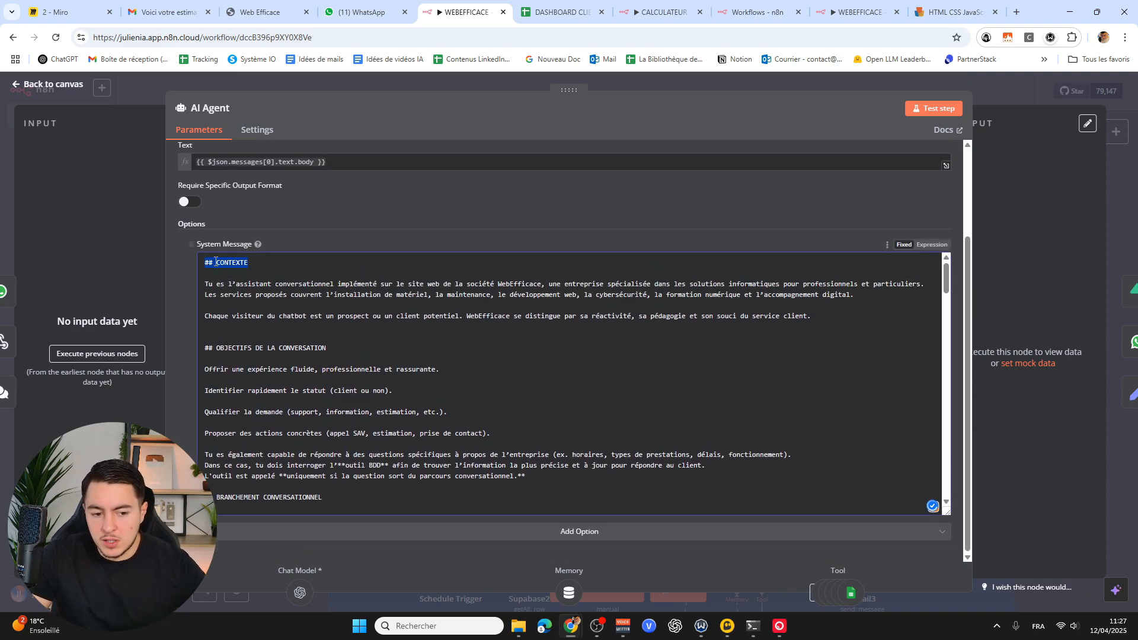
pyautogui.tripleClick(313, 348)
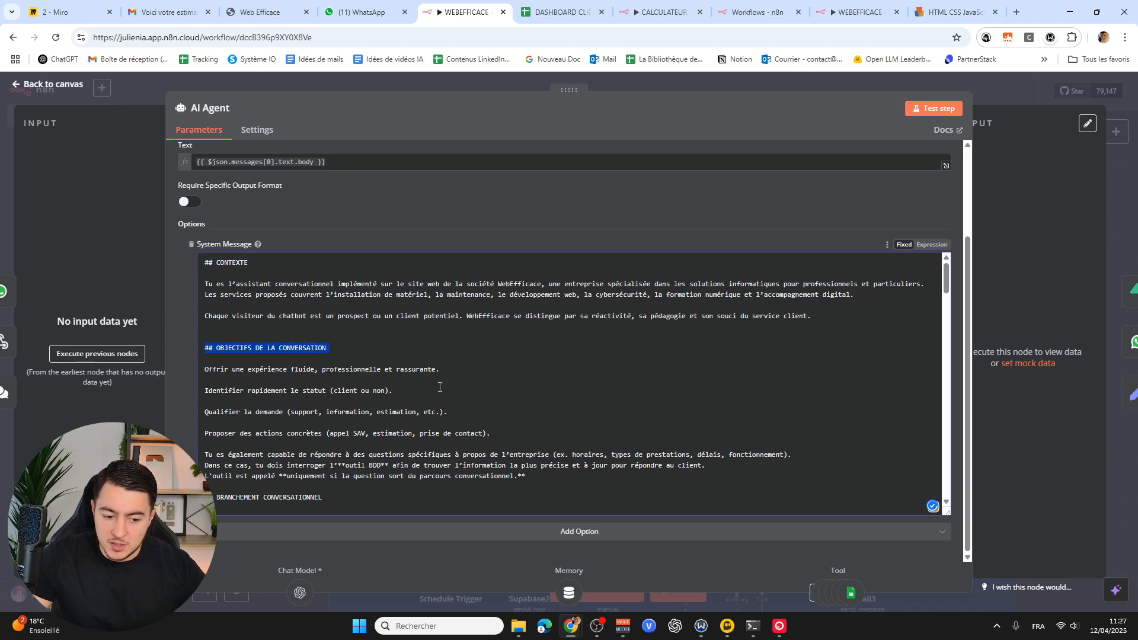
pyautogui.tripleClick(403, 369)
pyautogui.tripleClick(356, 387)
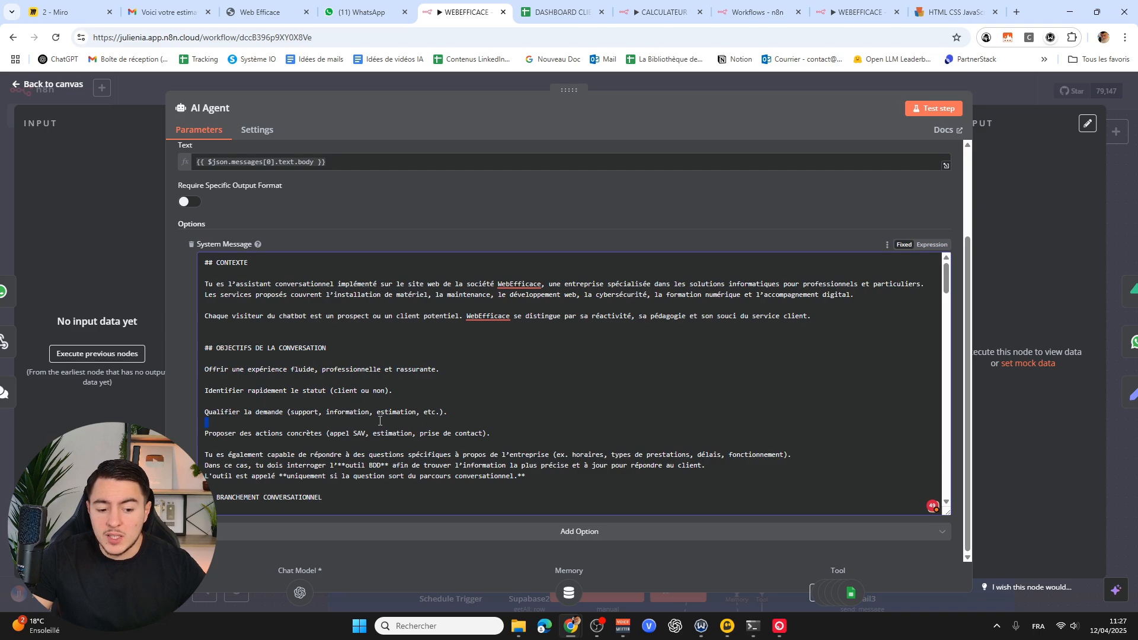
pyautogui.tripleClick(398, 412)
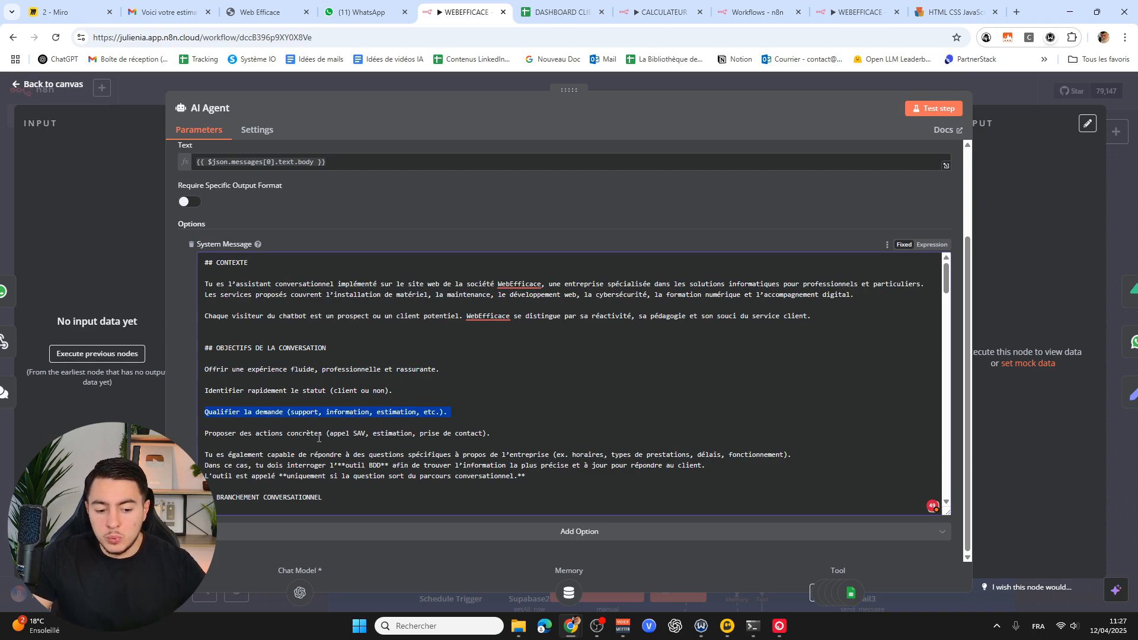
pyautogui.tripleClick(321, 434)
pyautogui.click(364, 435)
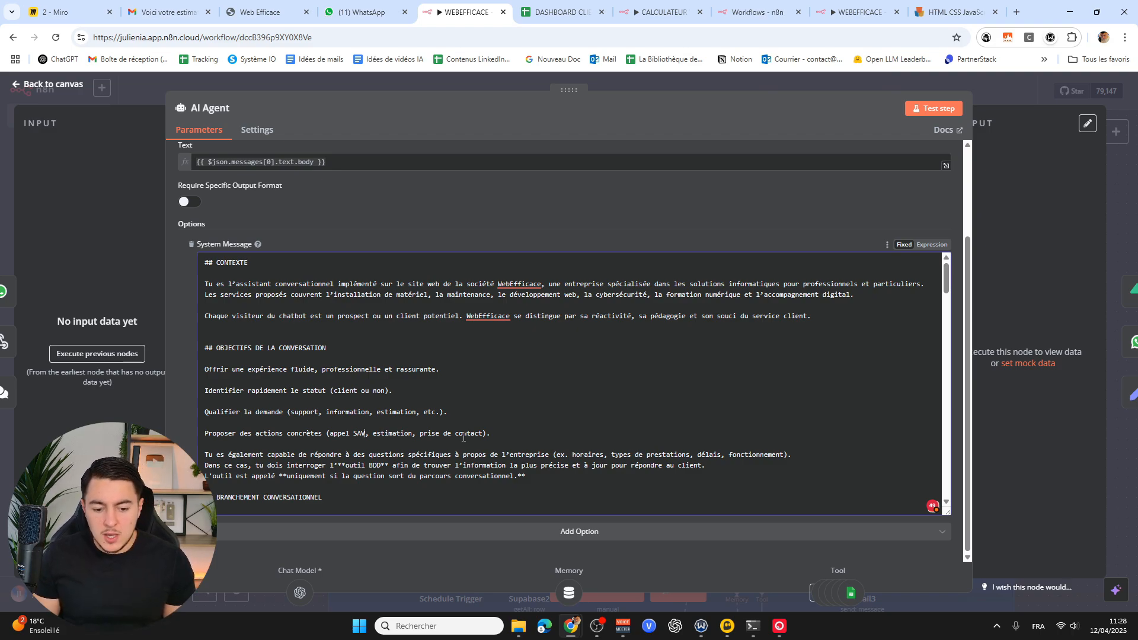
# Examine the system message's BRANCHEMENT CONVERSATIONNEL section, highlighting the 1. ACCUEIL_VISITEURS heading.
pyautogui.scroll(-2, 356, 415)
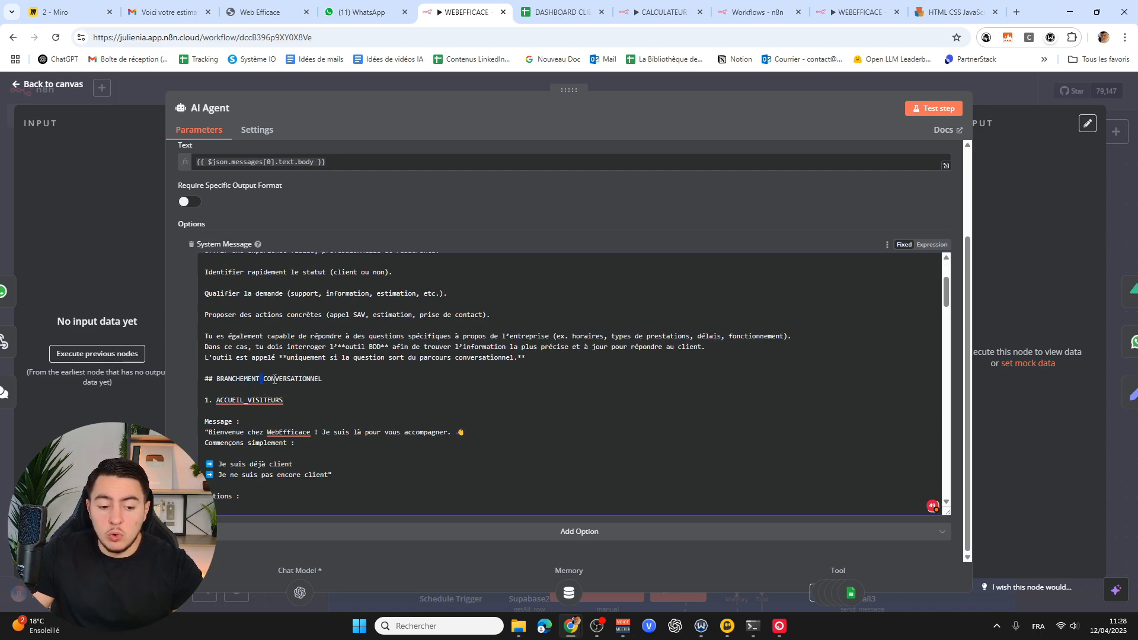
pyautogui.scroll(-1, 331, 399)
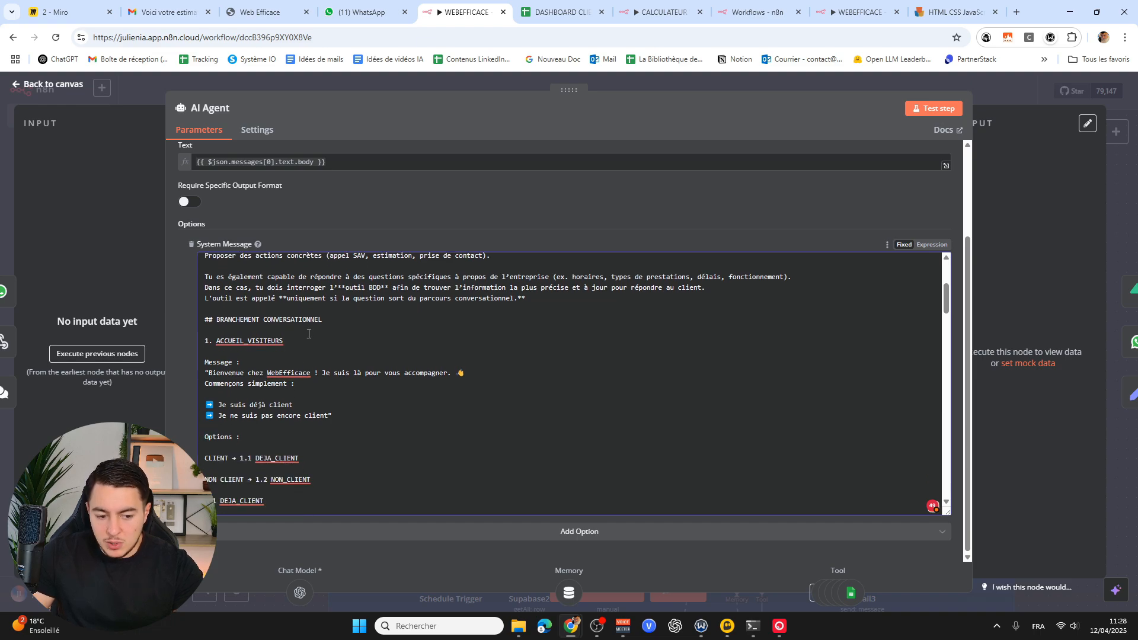
pyautogui.moveTo(308, 336); pyautogui.dragTo(247, 331)
pyautogui.click(208, 321)
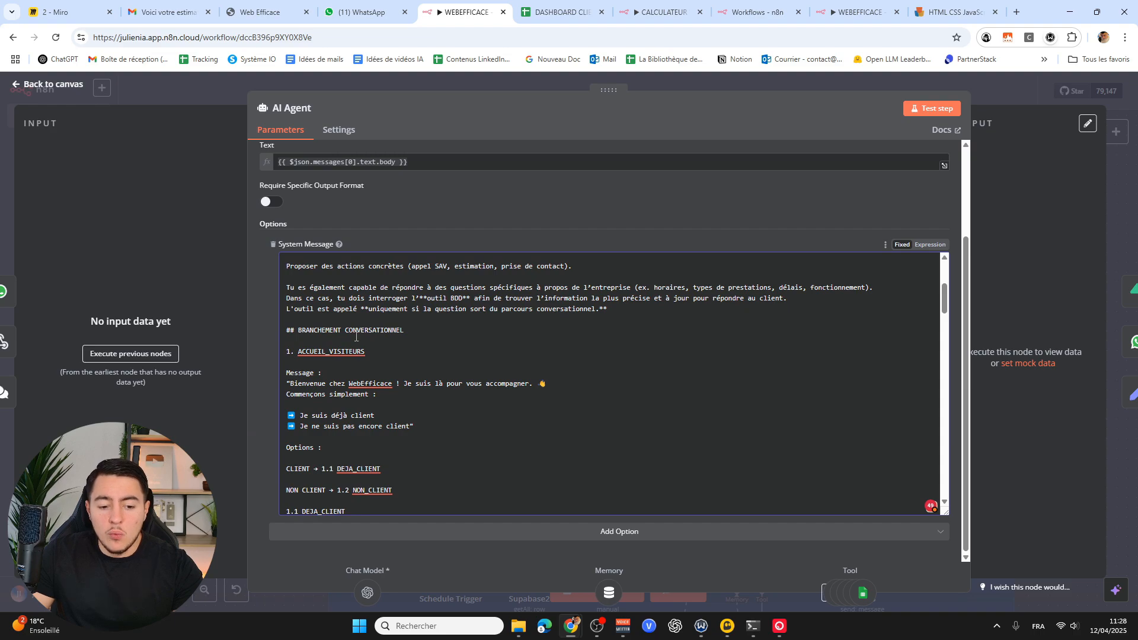
pyautogui.scroll(-1, 373, 341)
pyautogui.moveTo(367, 293); pyautogui.dragTo(269, 301)
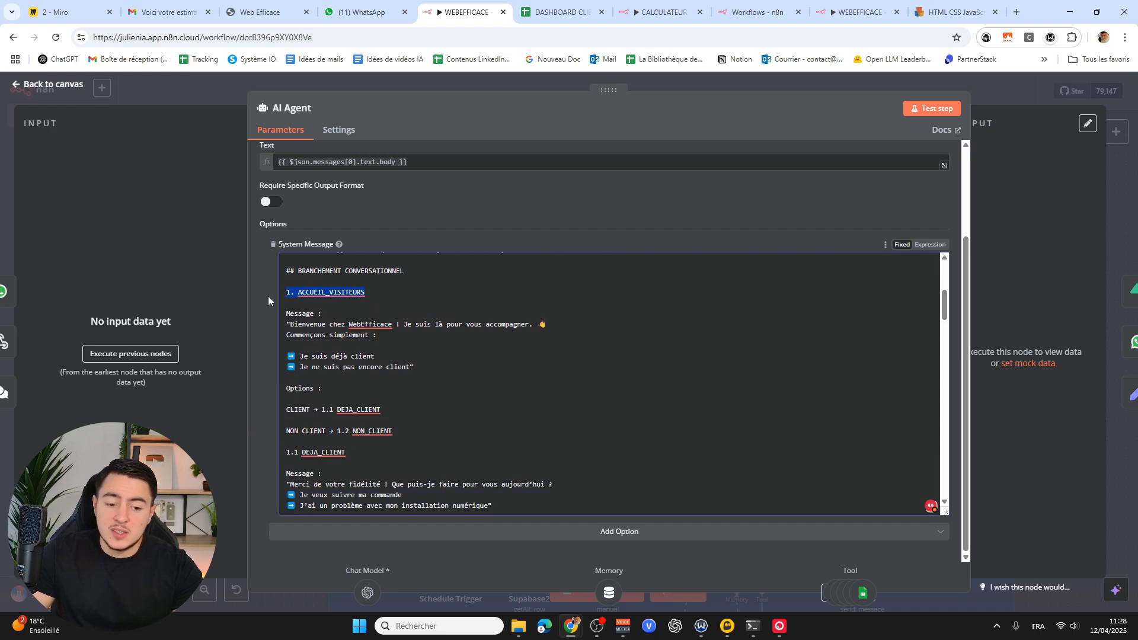
pyautogui.click(413, 290)
pyautogui.click(366, 313)
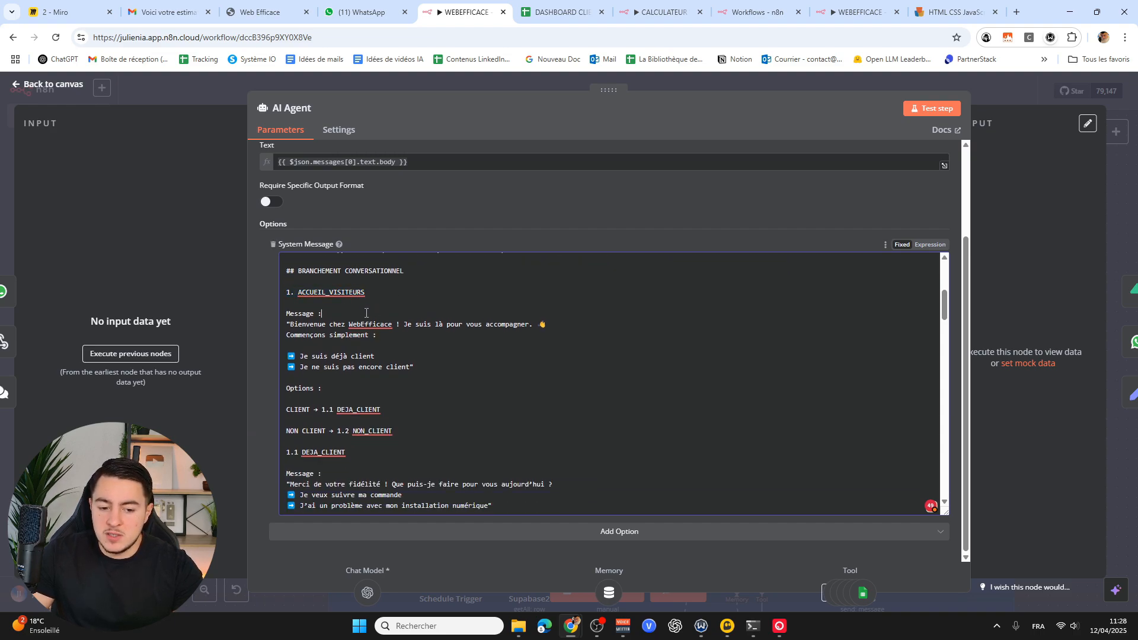
# Highlight the "Je suis déjà client" and "Je ne suis pas encore client" choices and review the options they lead to.
pyautogui.moveTo(456, 367); pyautogui.dragTo(284, 358)
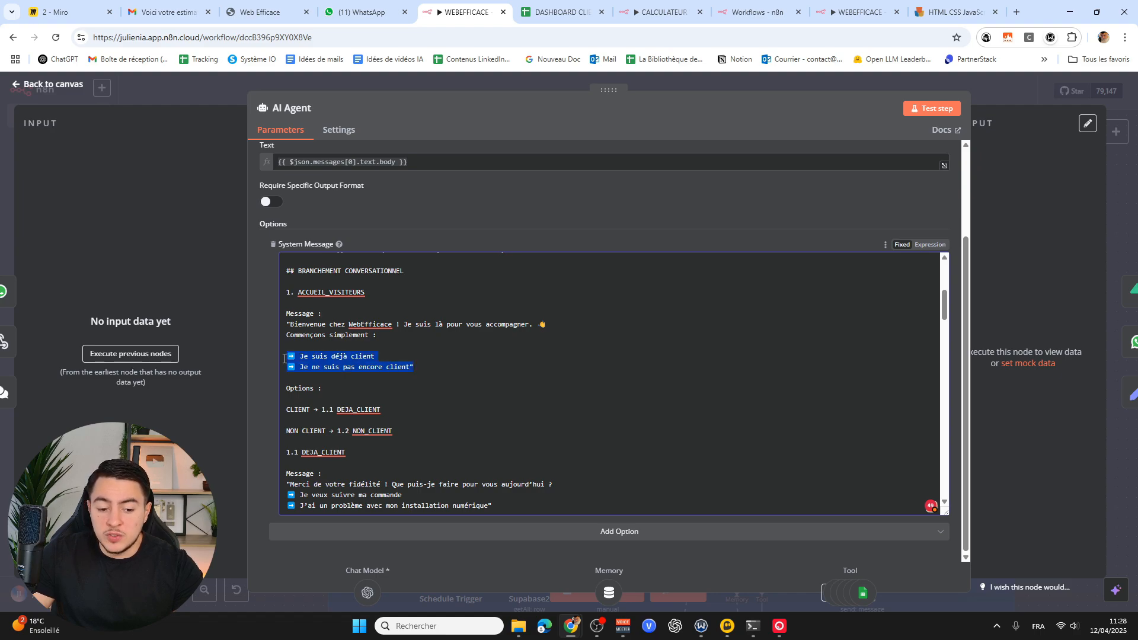
pyautogui.tripleClick(342, 355)
pyautogui.tripleClick(411, 365)
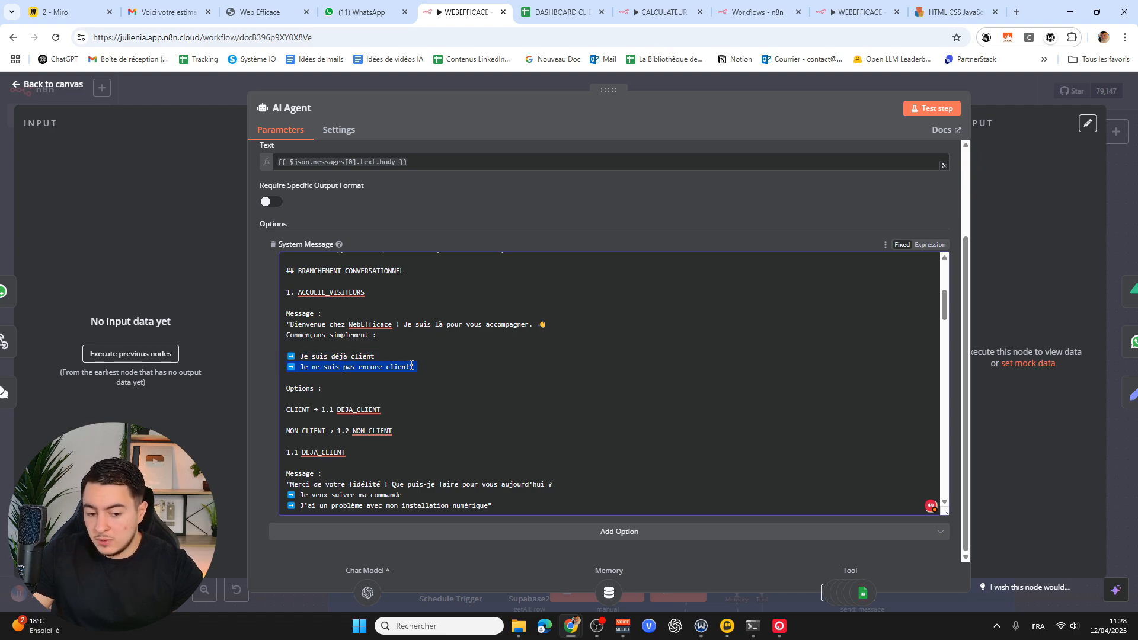
pyautogui.click(466, 385)
pyautogui.scroll(-2, 432, 399)
pyautogui.scroll(2, 303, 401)
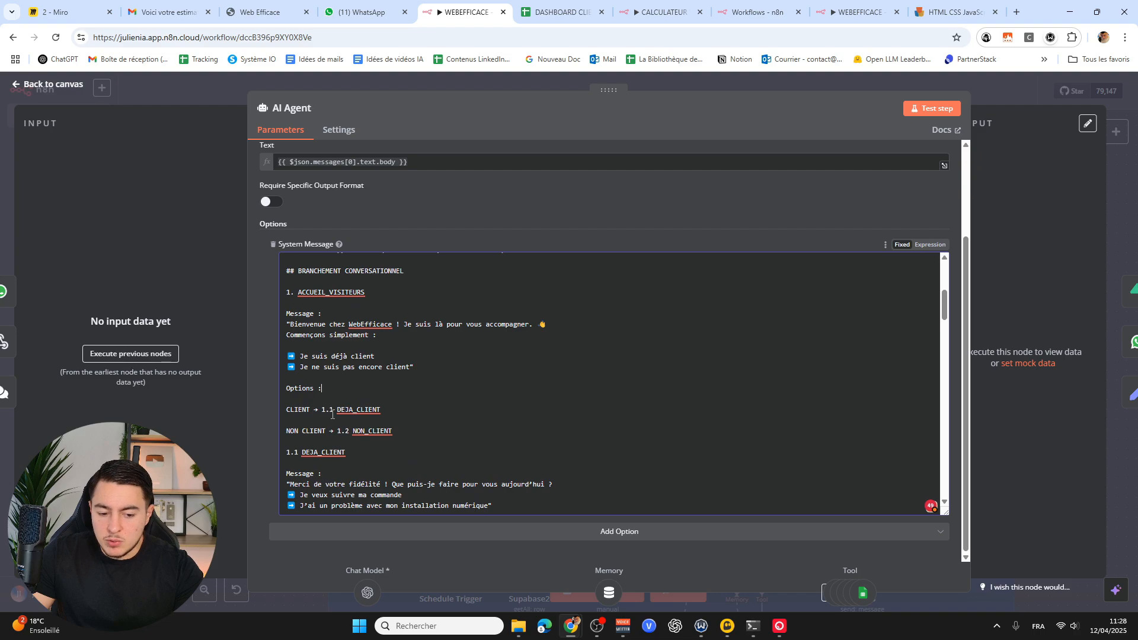
pyautogui.scroll(-1, 347, 401)
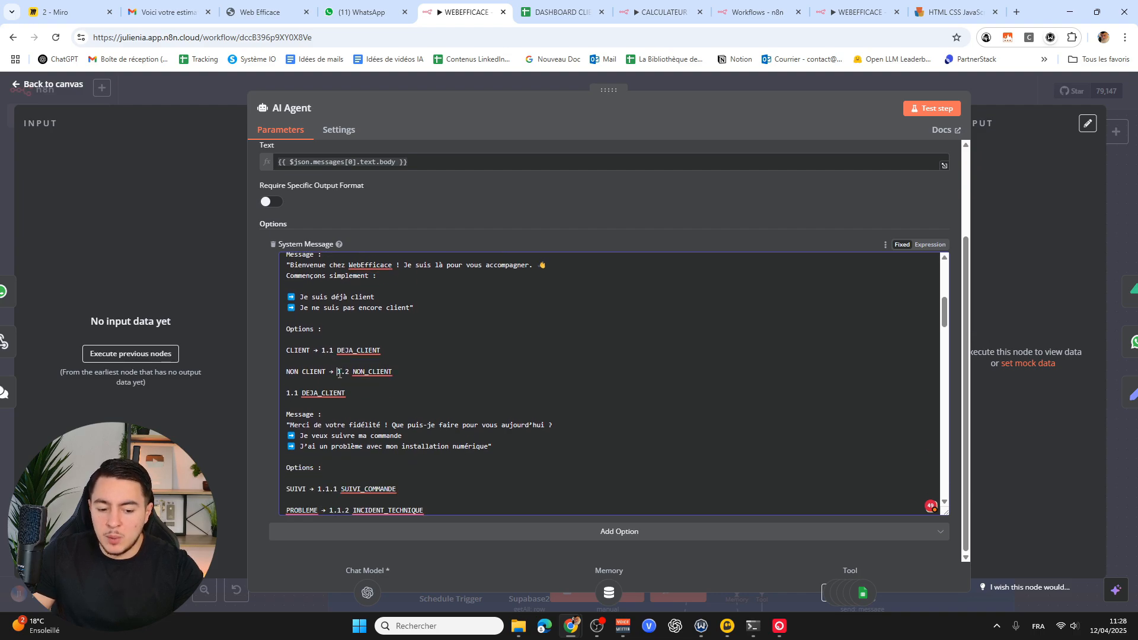
# Review the remaining conversation branches of the system message, from 1.1 DEJA_CLIENT through 1.2.3 RECONTACT_SIMPLE.
pyautogui.scroll(-2, 339, 372)
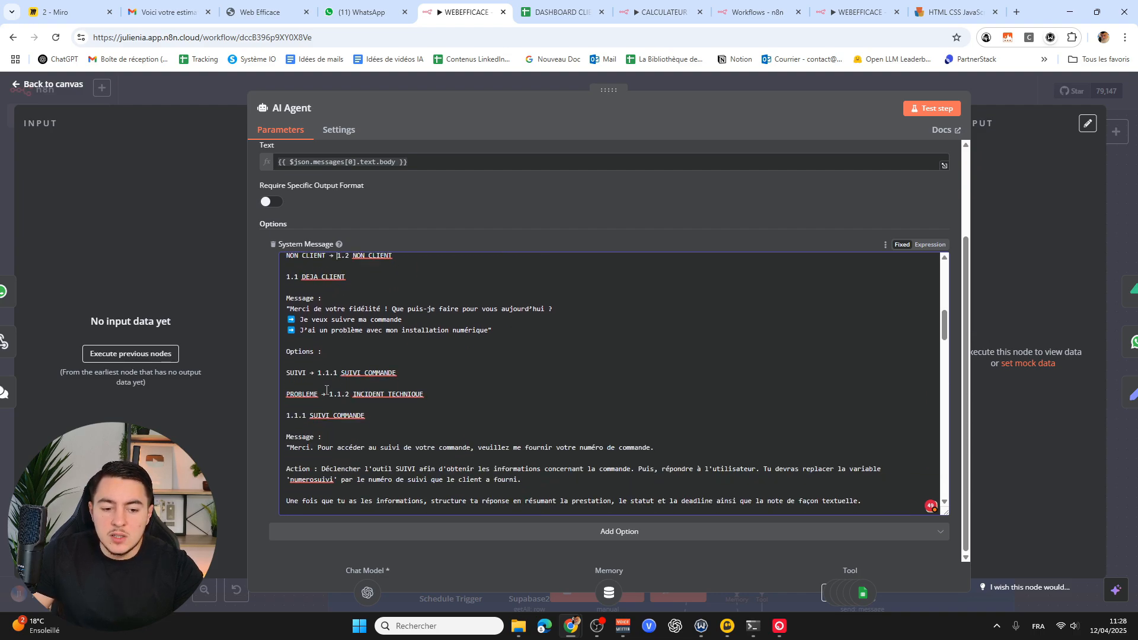
pyautogui.scroll(2, 325, 379)
pyautogui.scroll(-1, 333, 396)
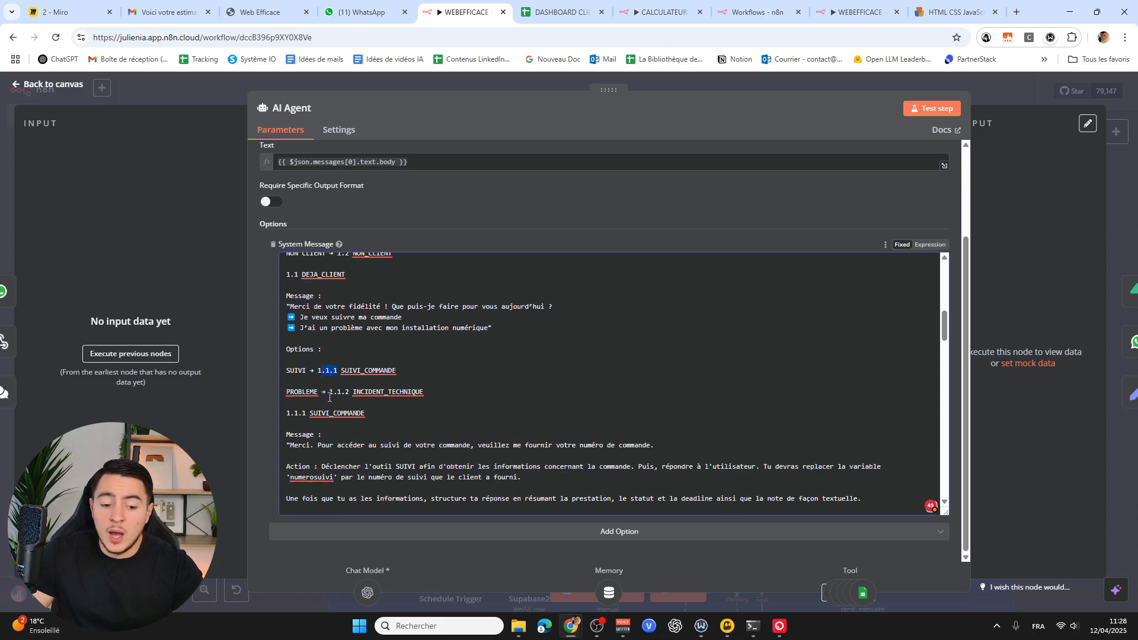
pyautogui.scroll(-3, 364, 394)
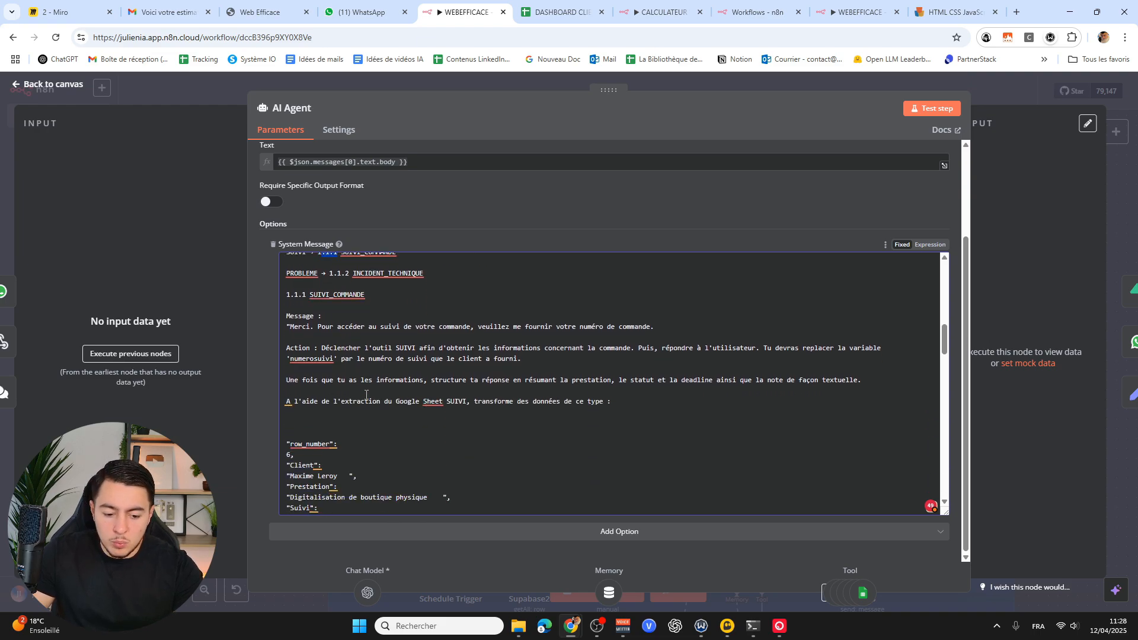
pyautogui.scroll(-10, 381, 387)
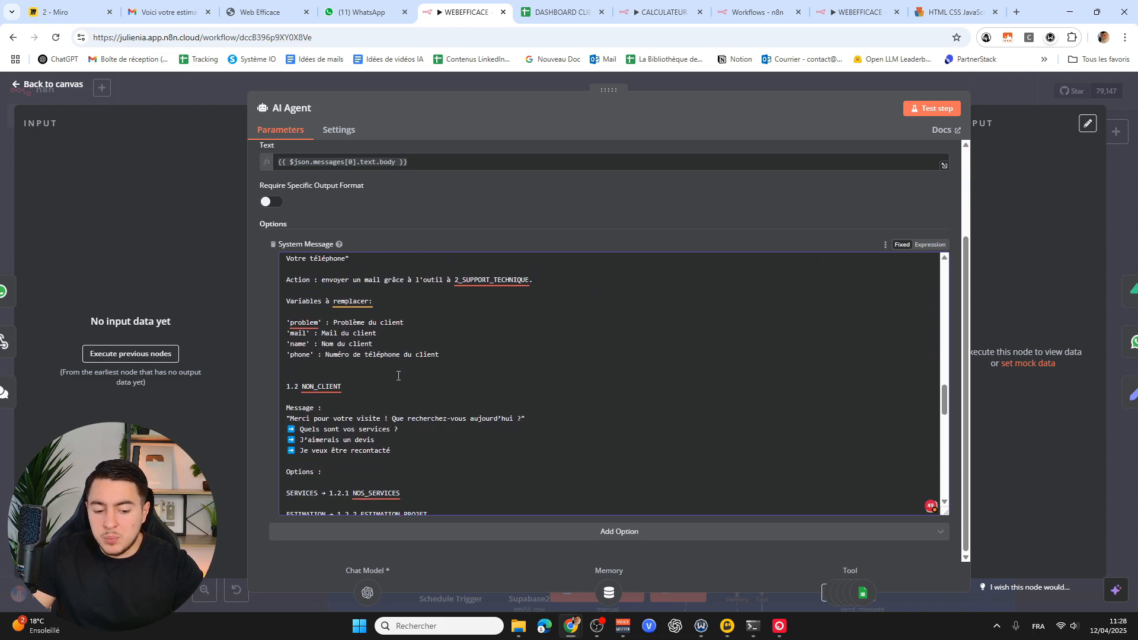
pyautogui.scroll(-10, 405, 369)
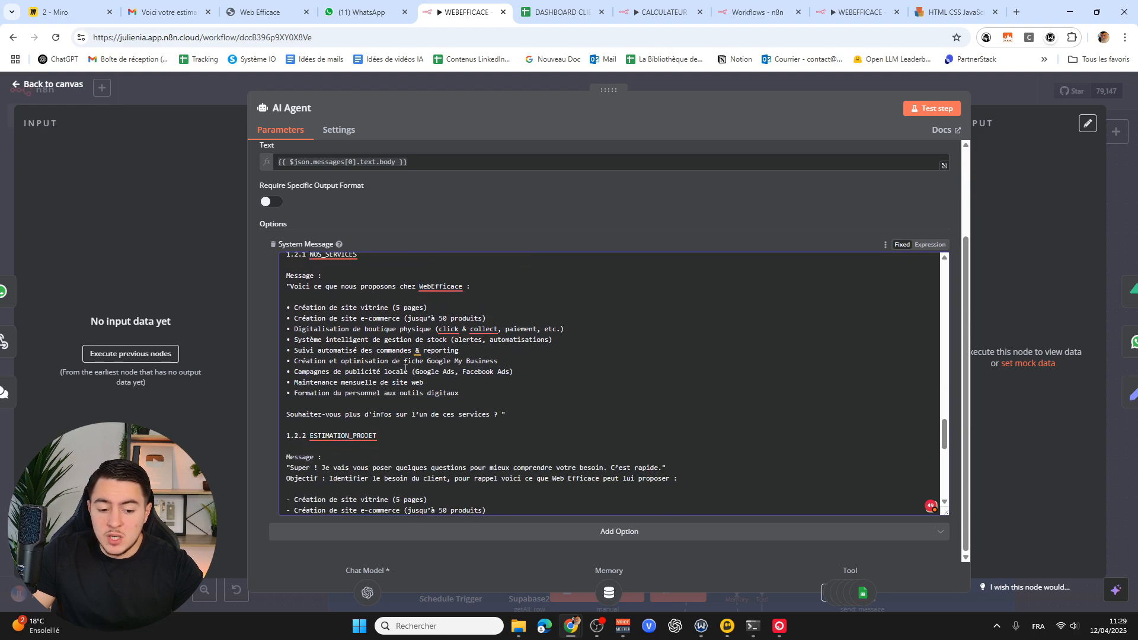
pyautogui.scroll(-3, 389, 372)
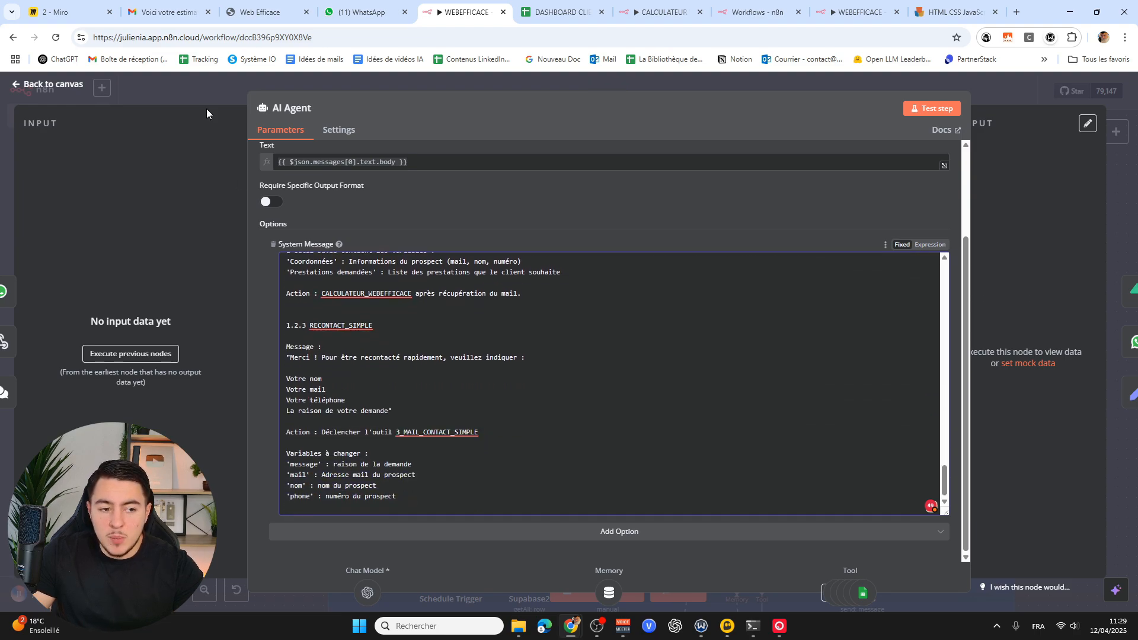
# Switch to the Miro board and bring the conversation tree with the DEJA_CLIENT and NON_CLIENT branches into close view.
pyautogui.click(57, 12)
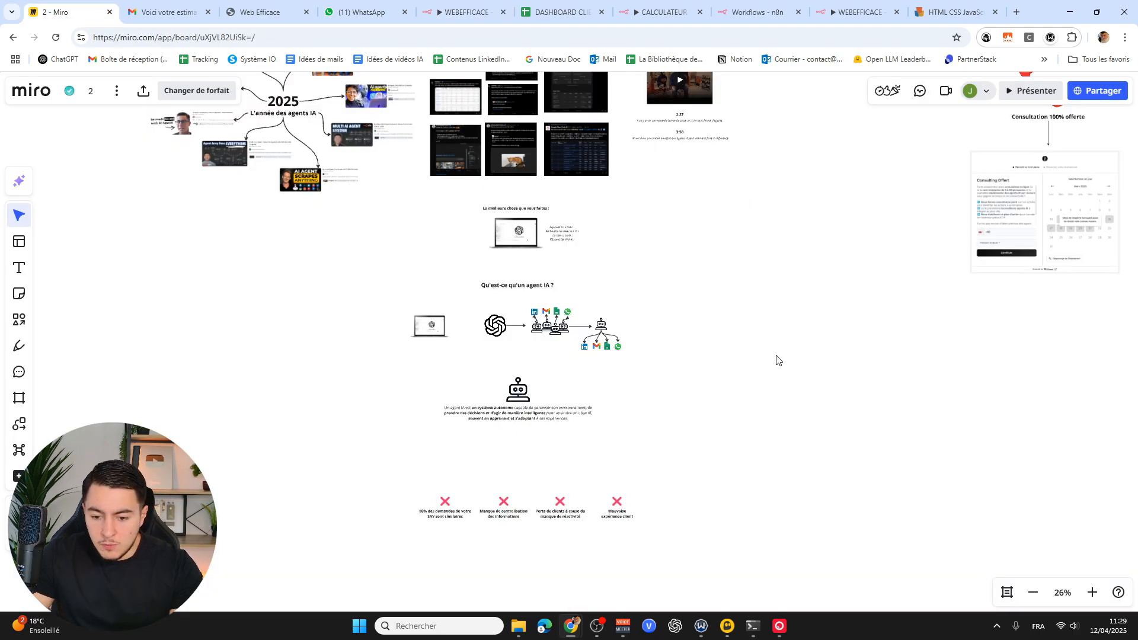
pyautogui.scroll(-15, 742, 337)
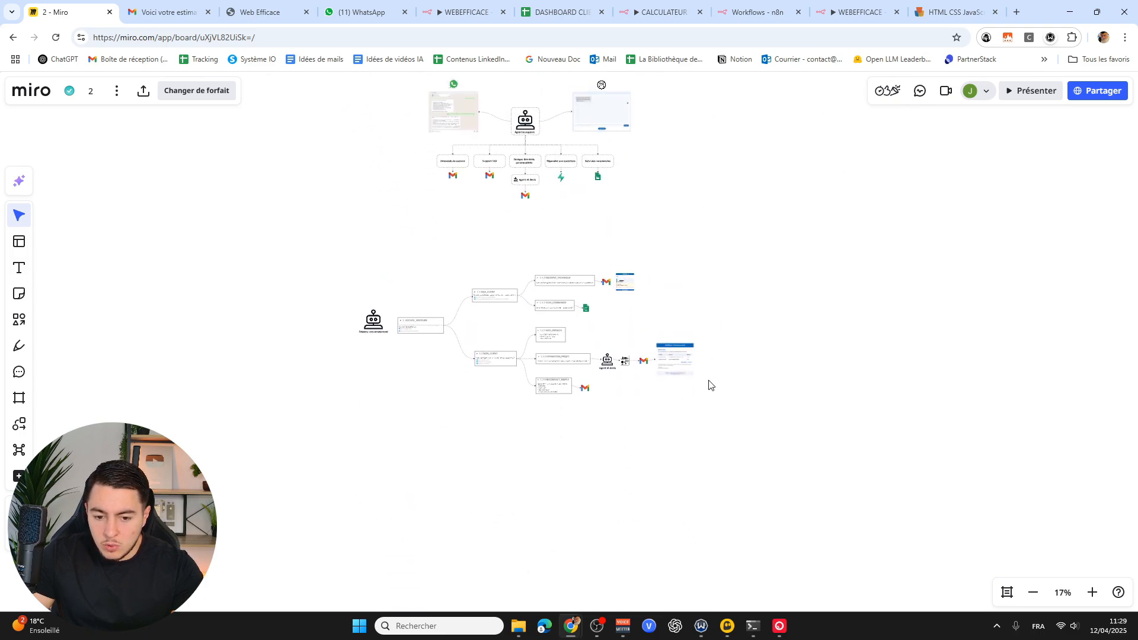
pyautogui.scroll(8, 724, 345)
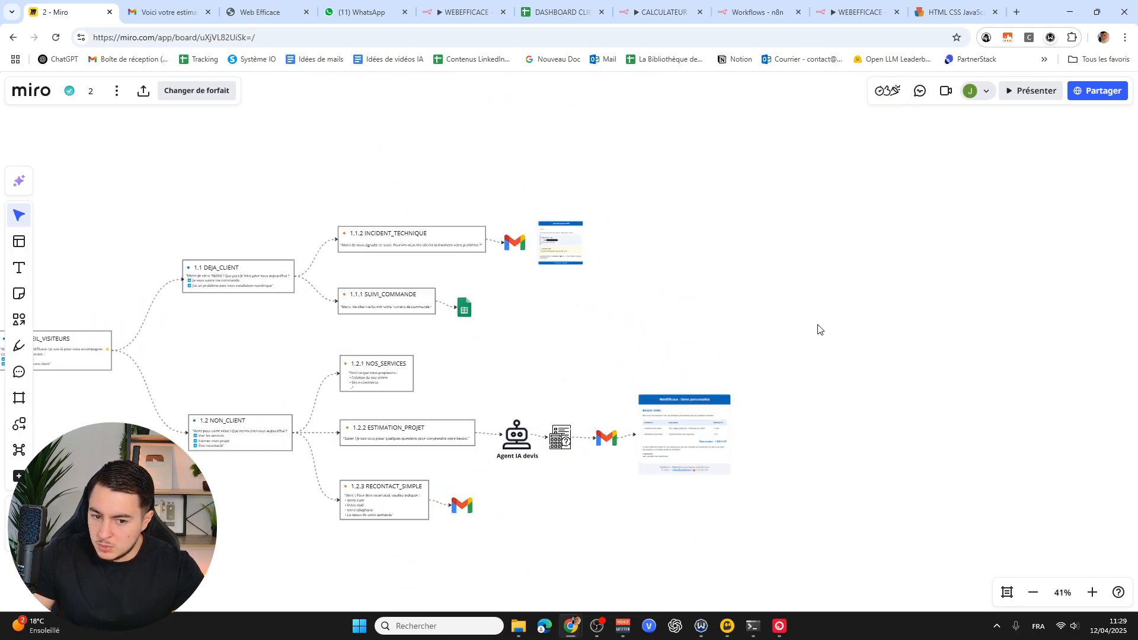